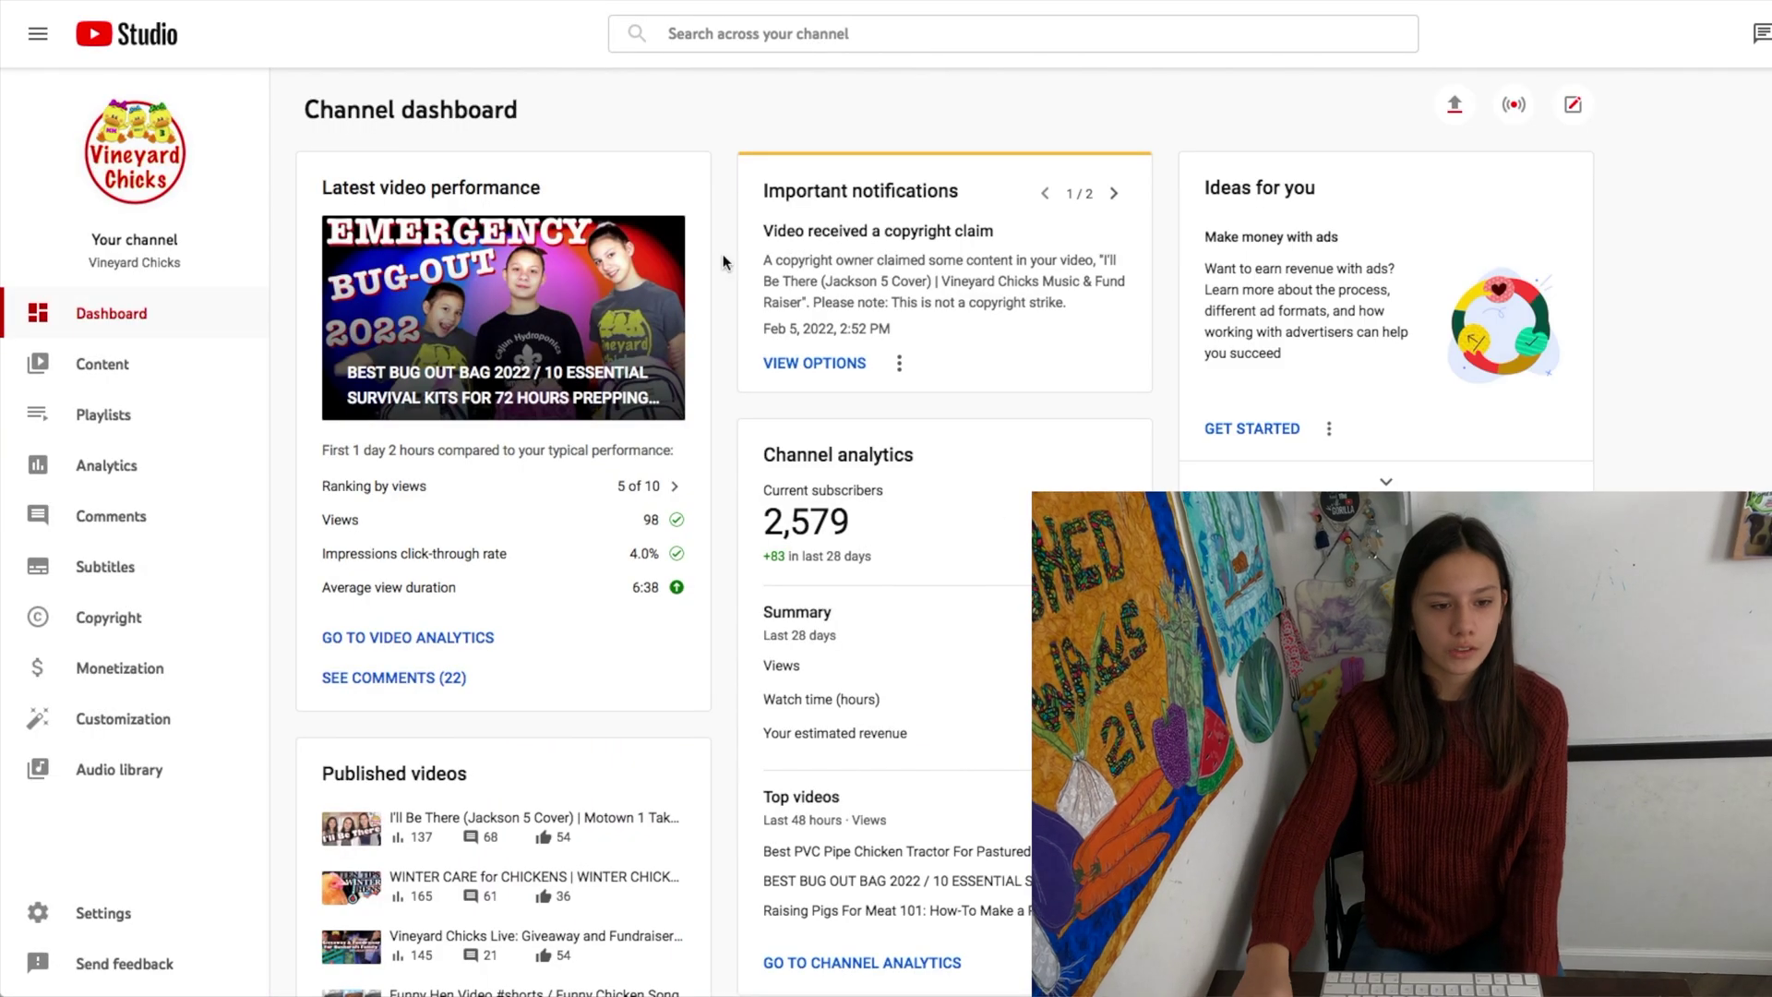
- From Channel content, open the details of 'DIY Vertical Hydroponic Tower / How to Make Vertical Garden'
{"action": "left_click", "coordinate": [106, 368]}
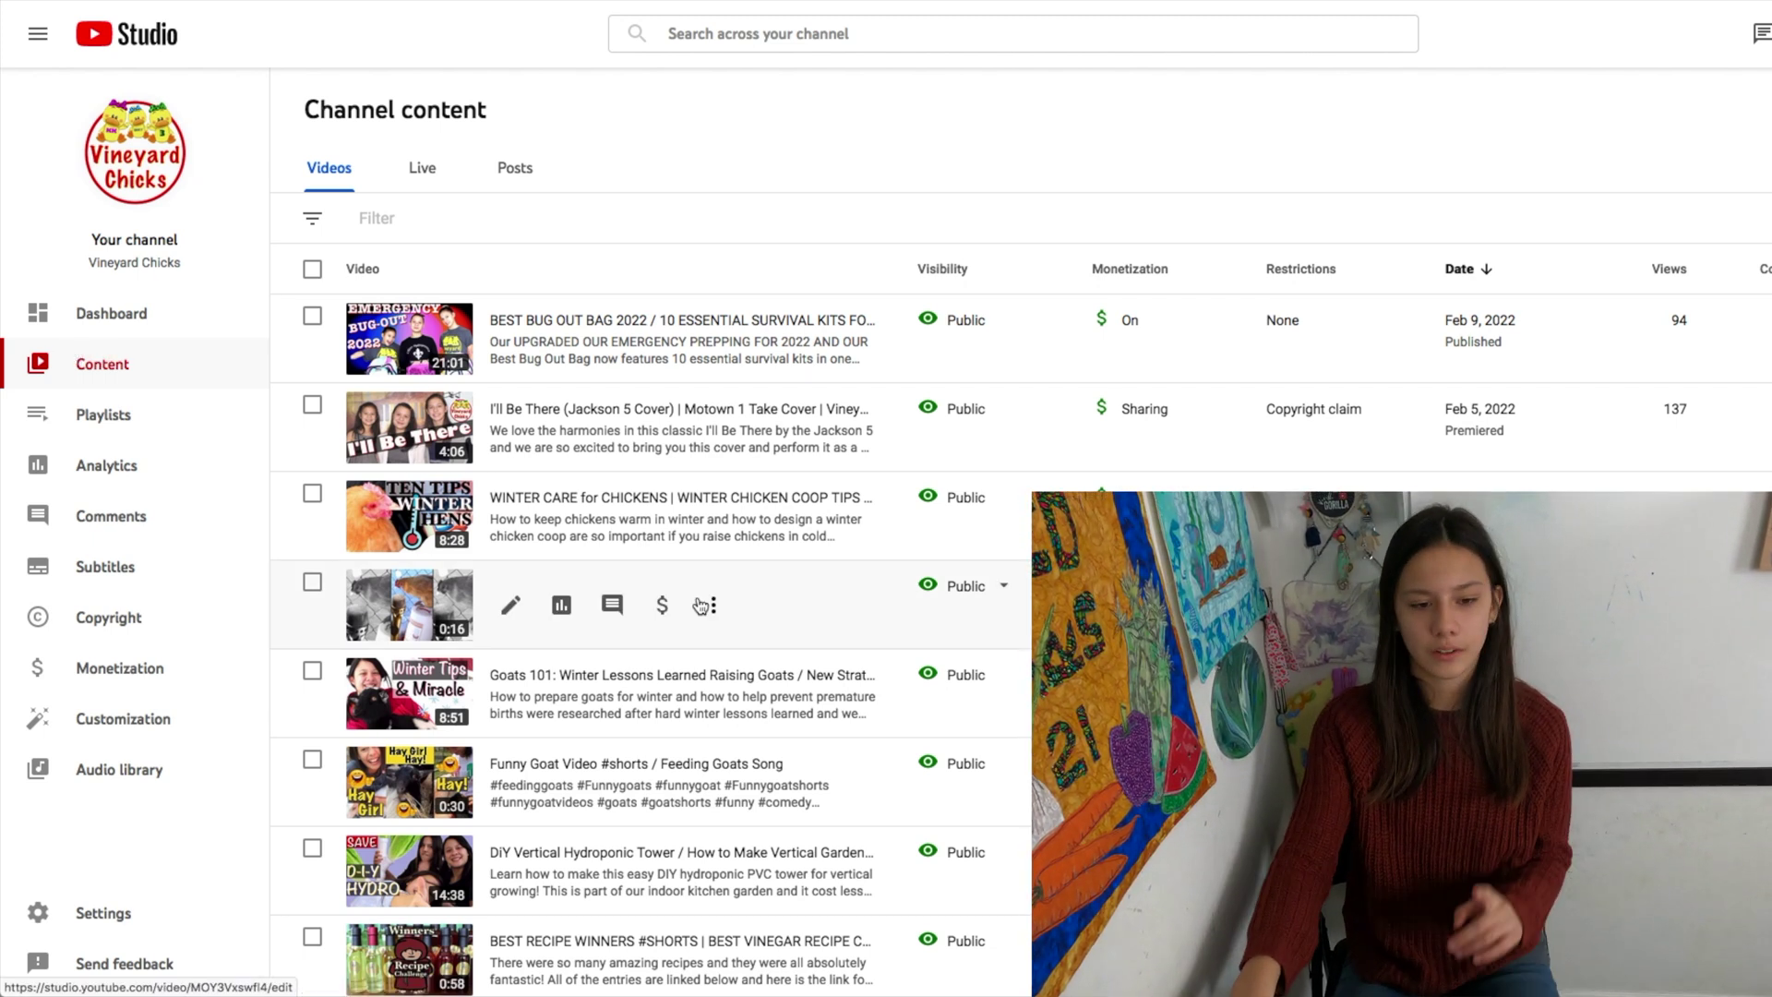
{"action": "scroll", "coordinate": [696, 647], "scroll_direction": "down", "scroll_amount": 1}
{"action": "scroll", "coordinate": [695, 646], "scroll_direction": "down", "scroll_amount": 1}
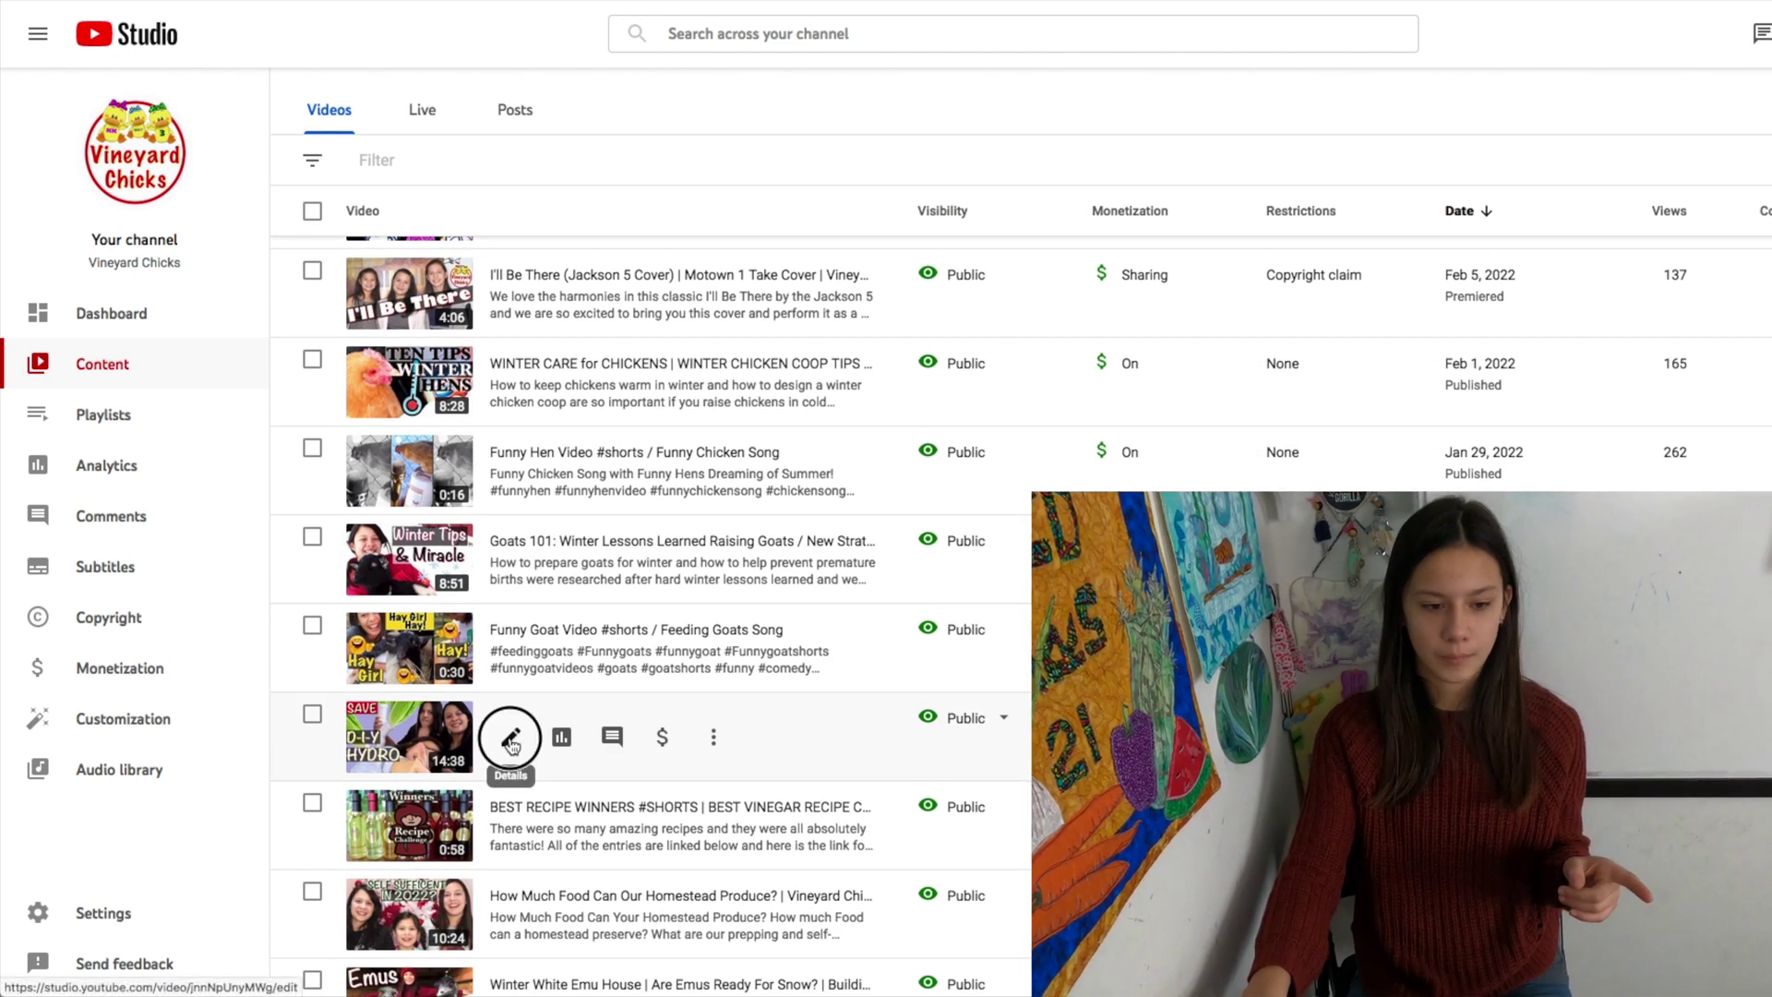
{"action": "left_click", "coordinate": [512, 740]}
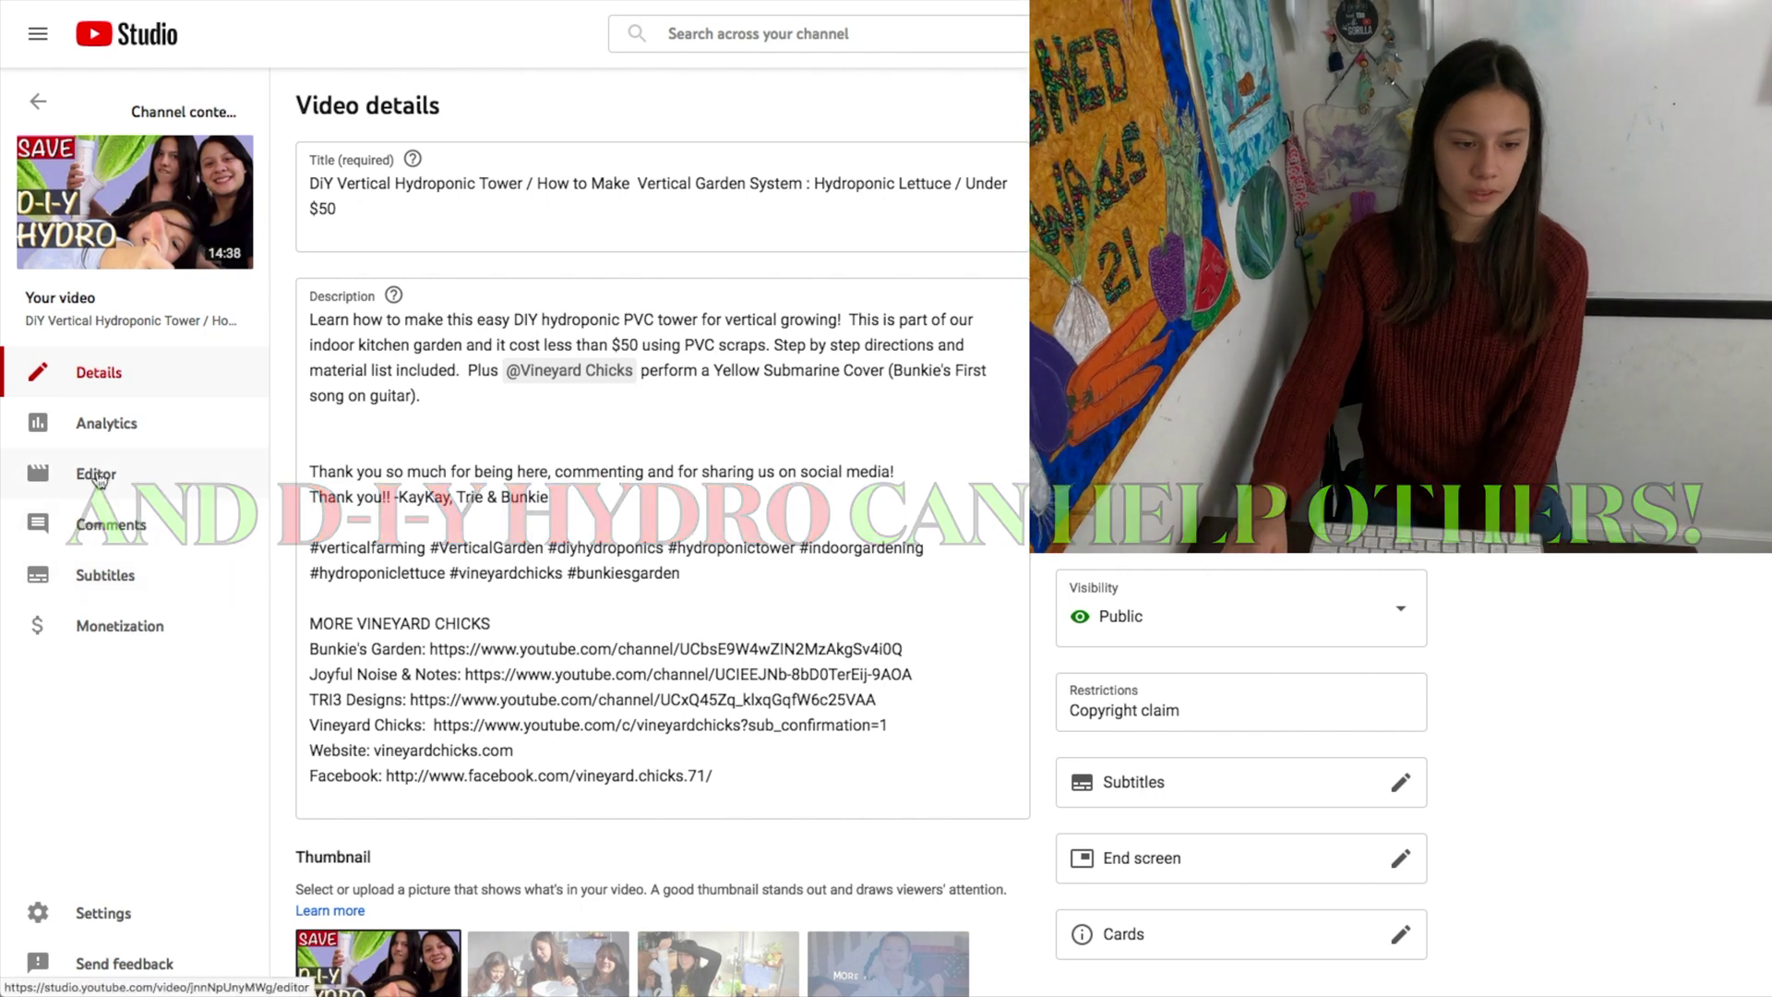
- Open the hydroponic video in the Editor and enter trim mode, lowering the sound volume
{"action": "left_click", "coordinate": [97, 475]}
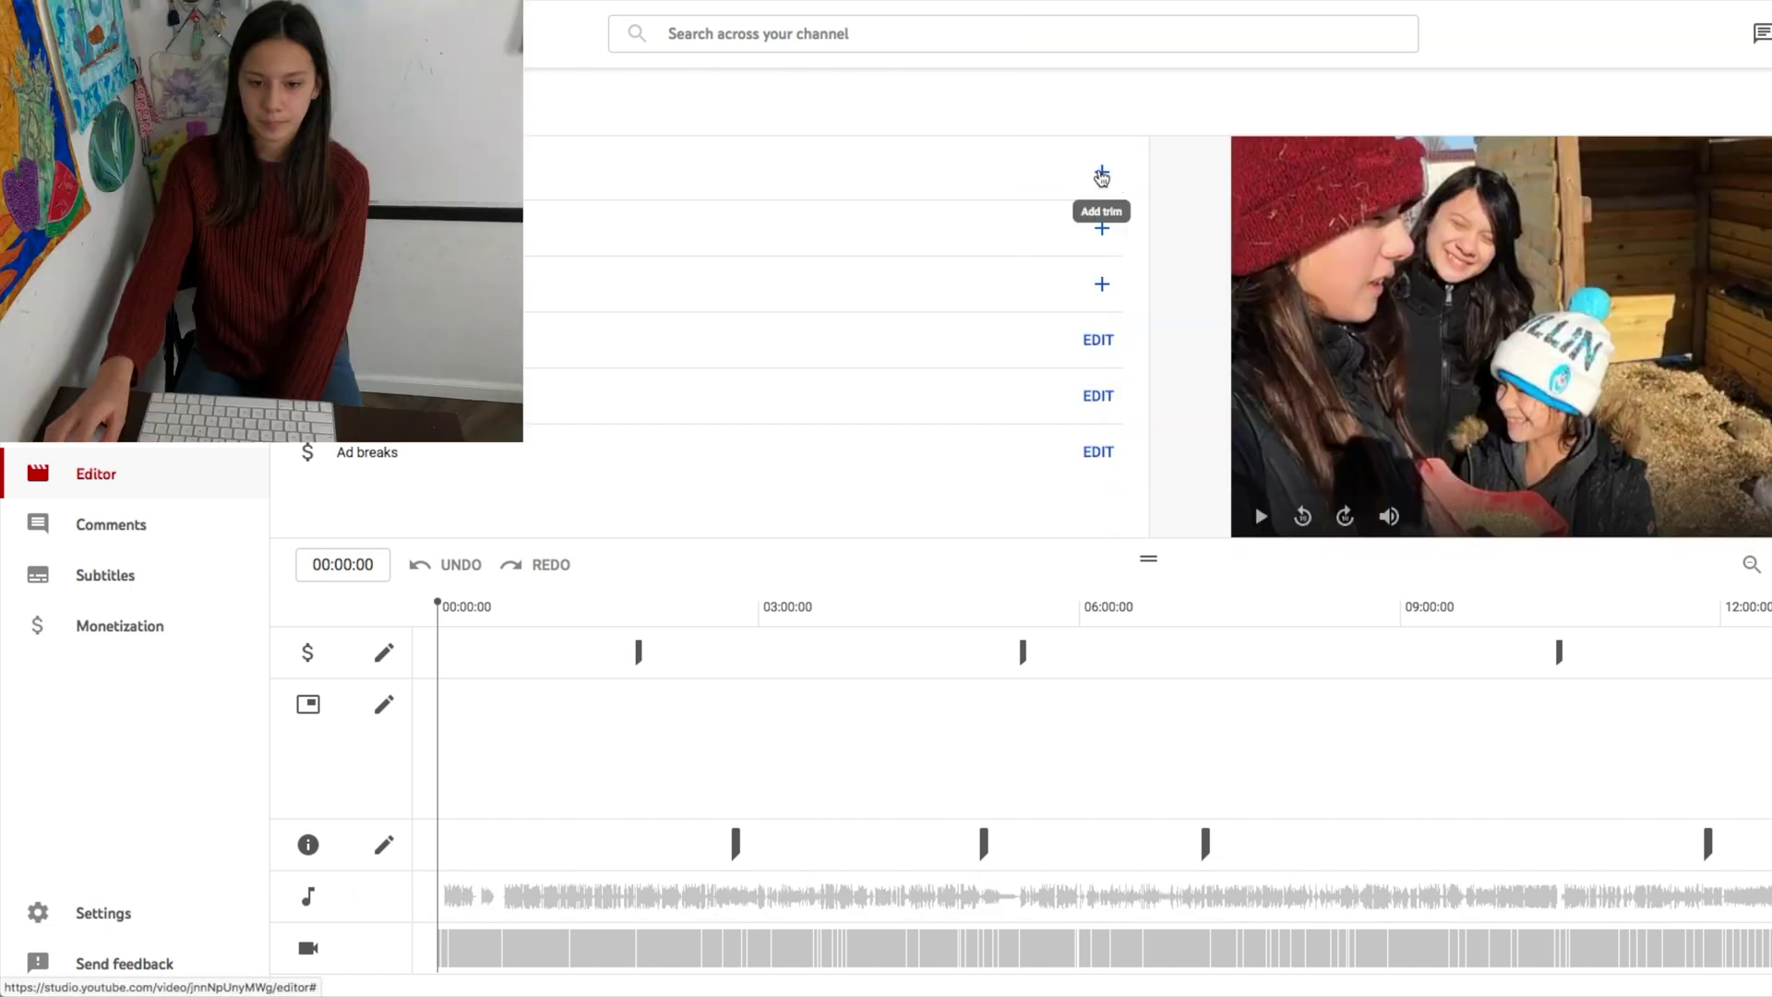
{"action": "left_click", "coordinate": [1100, 176]}
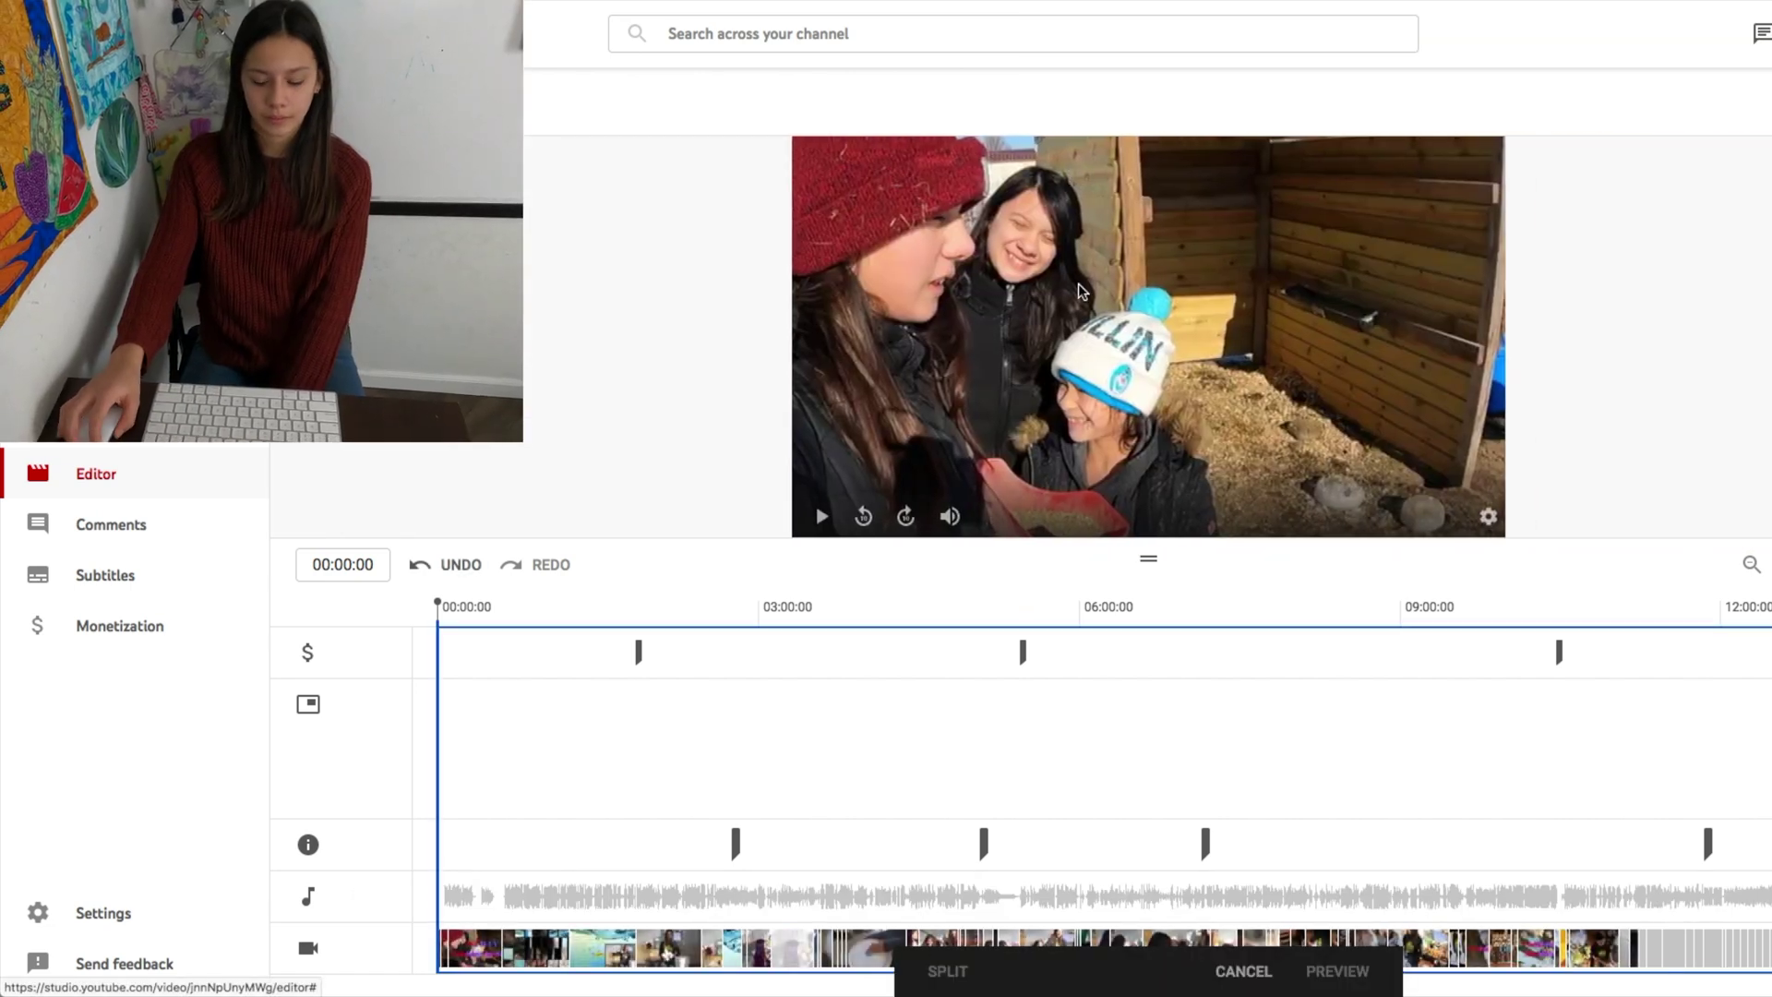
{"action": "key", "text": "XF86AudioLowerVolume"}
{"action": "key", "text": "XF86AudioLowerVolume"}
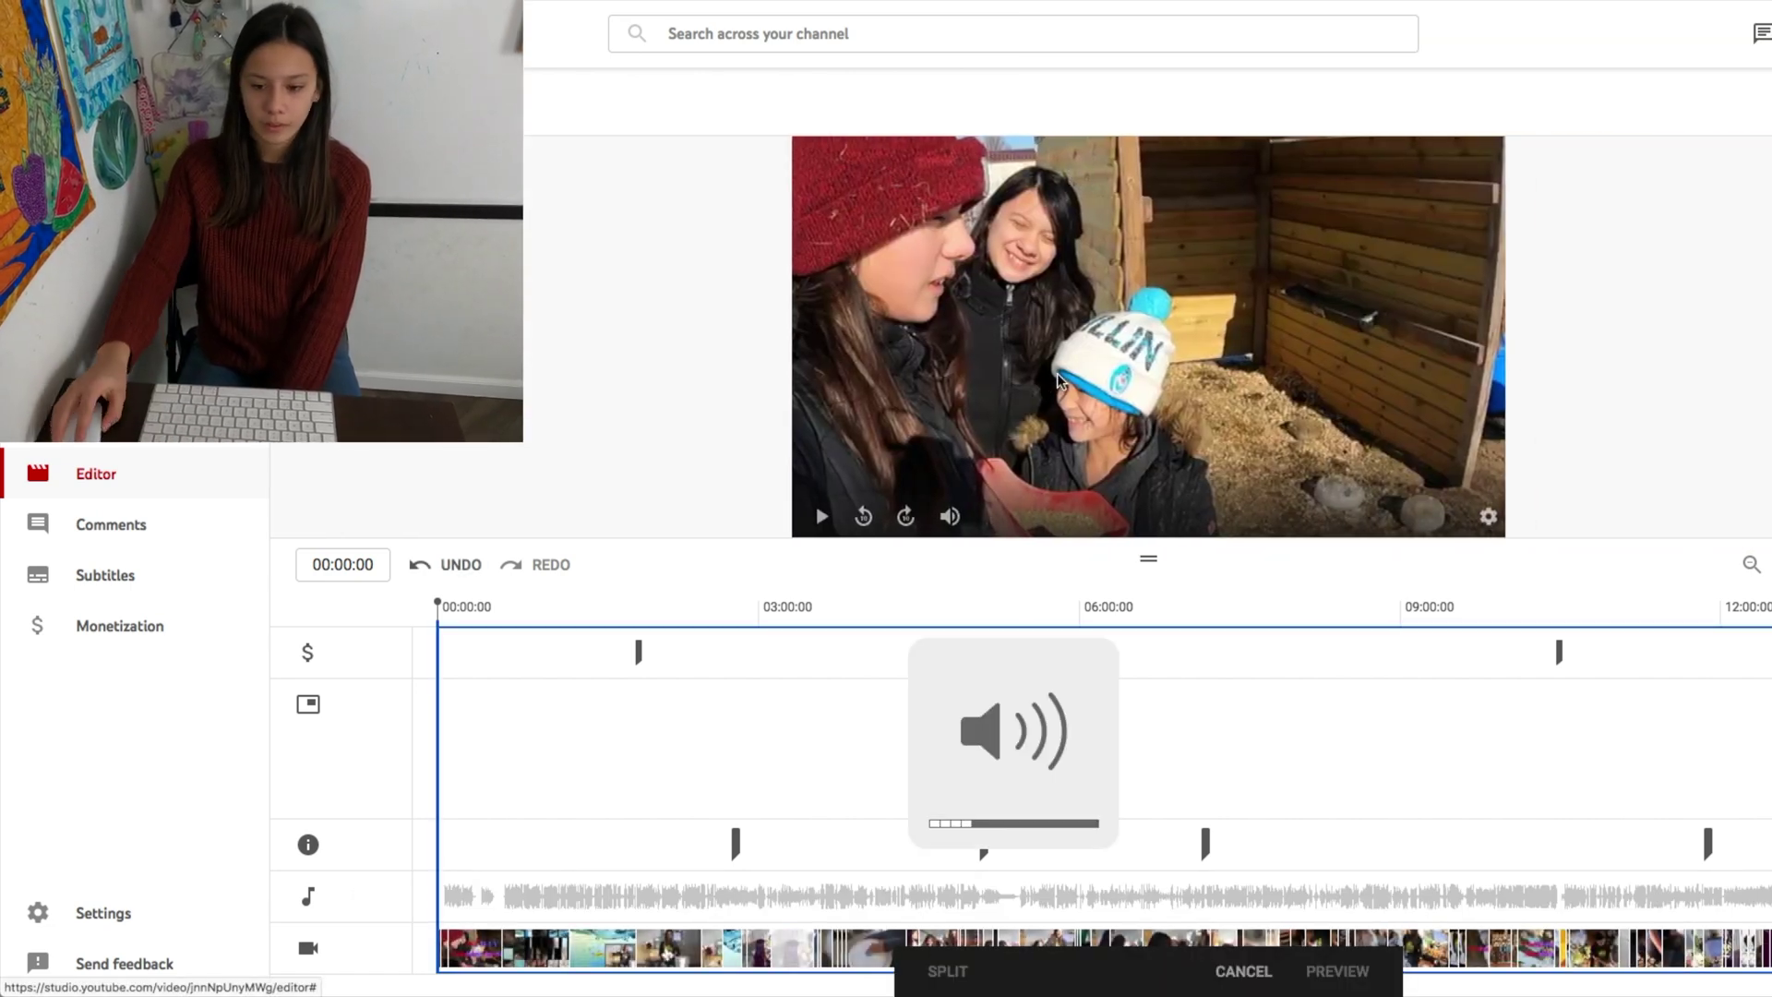
{"action": "key", "text": "XF86AudioLowerVolume"}
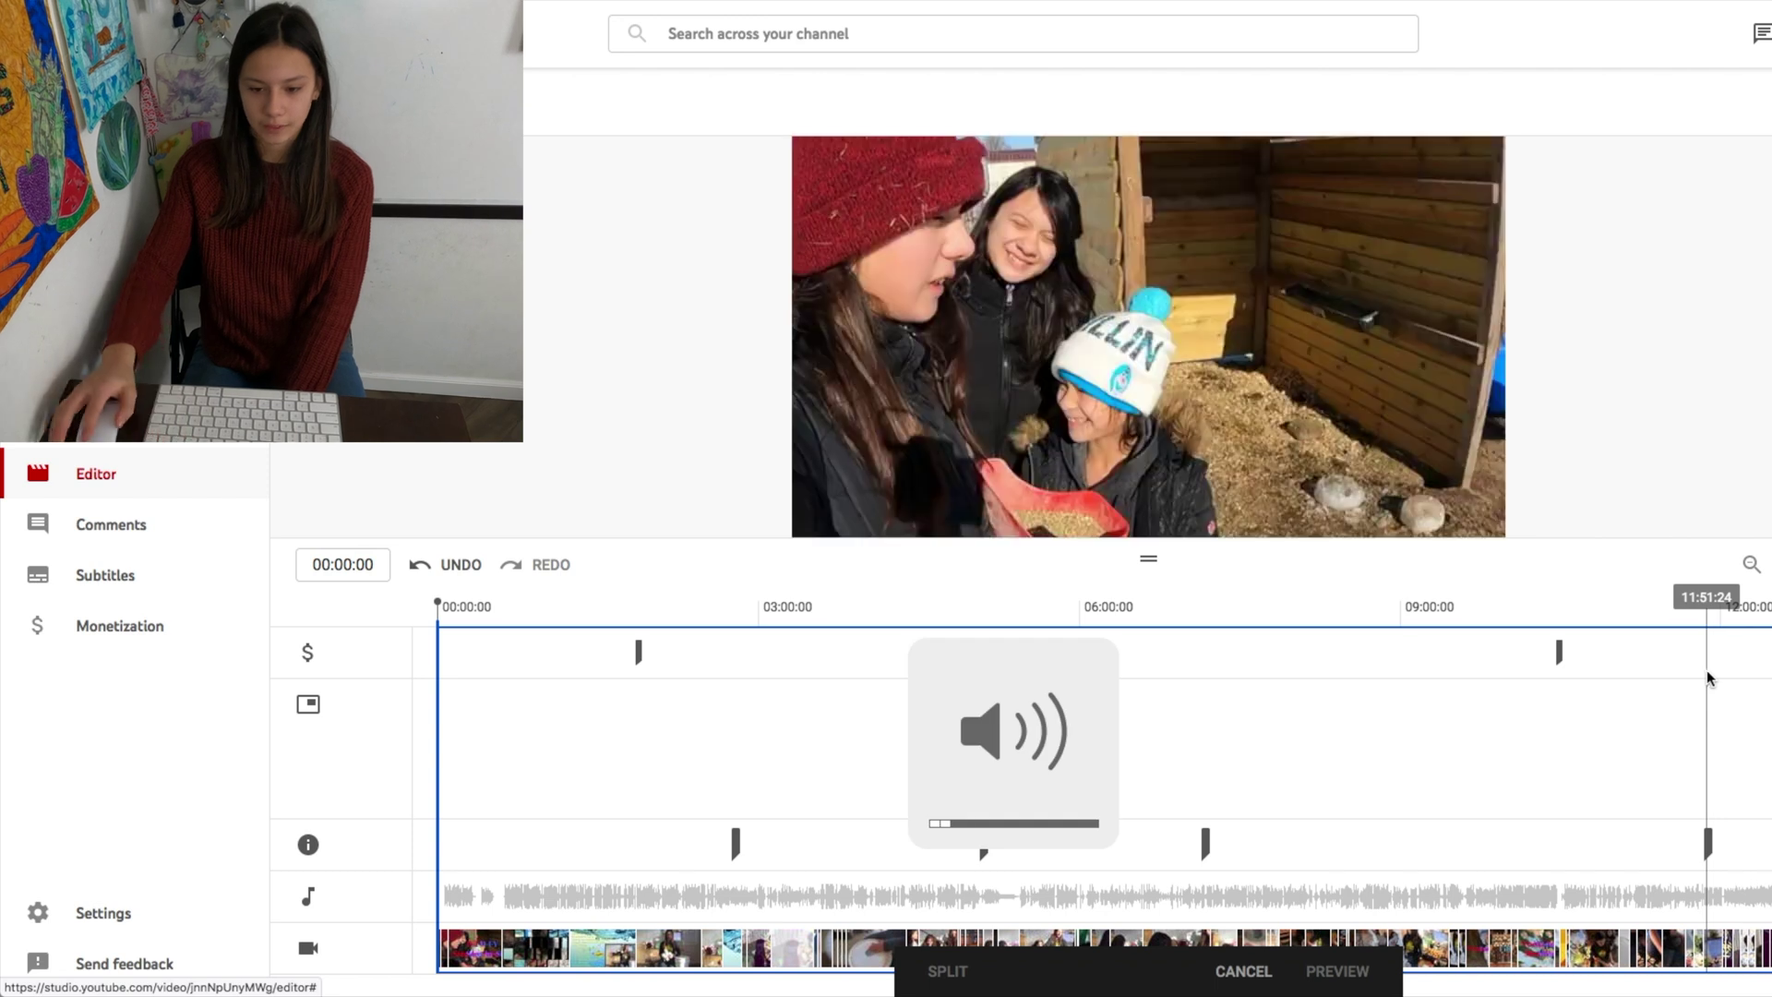
- Scrub the timeline from 11:15 to 12:11 and set the kept section's end near 12:00
{"action": "left_click", "coordinate": [1741, 702]}
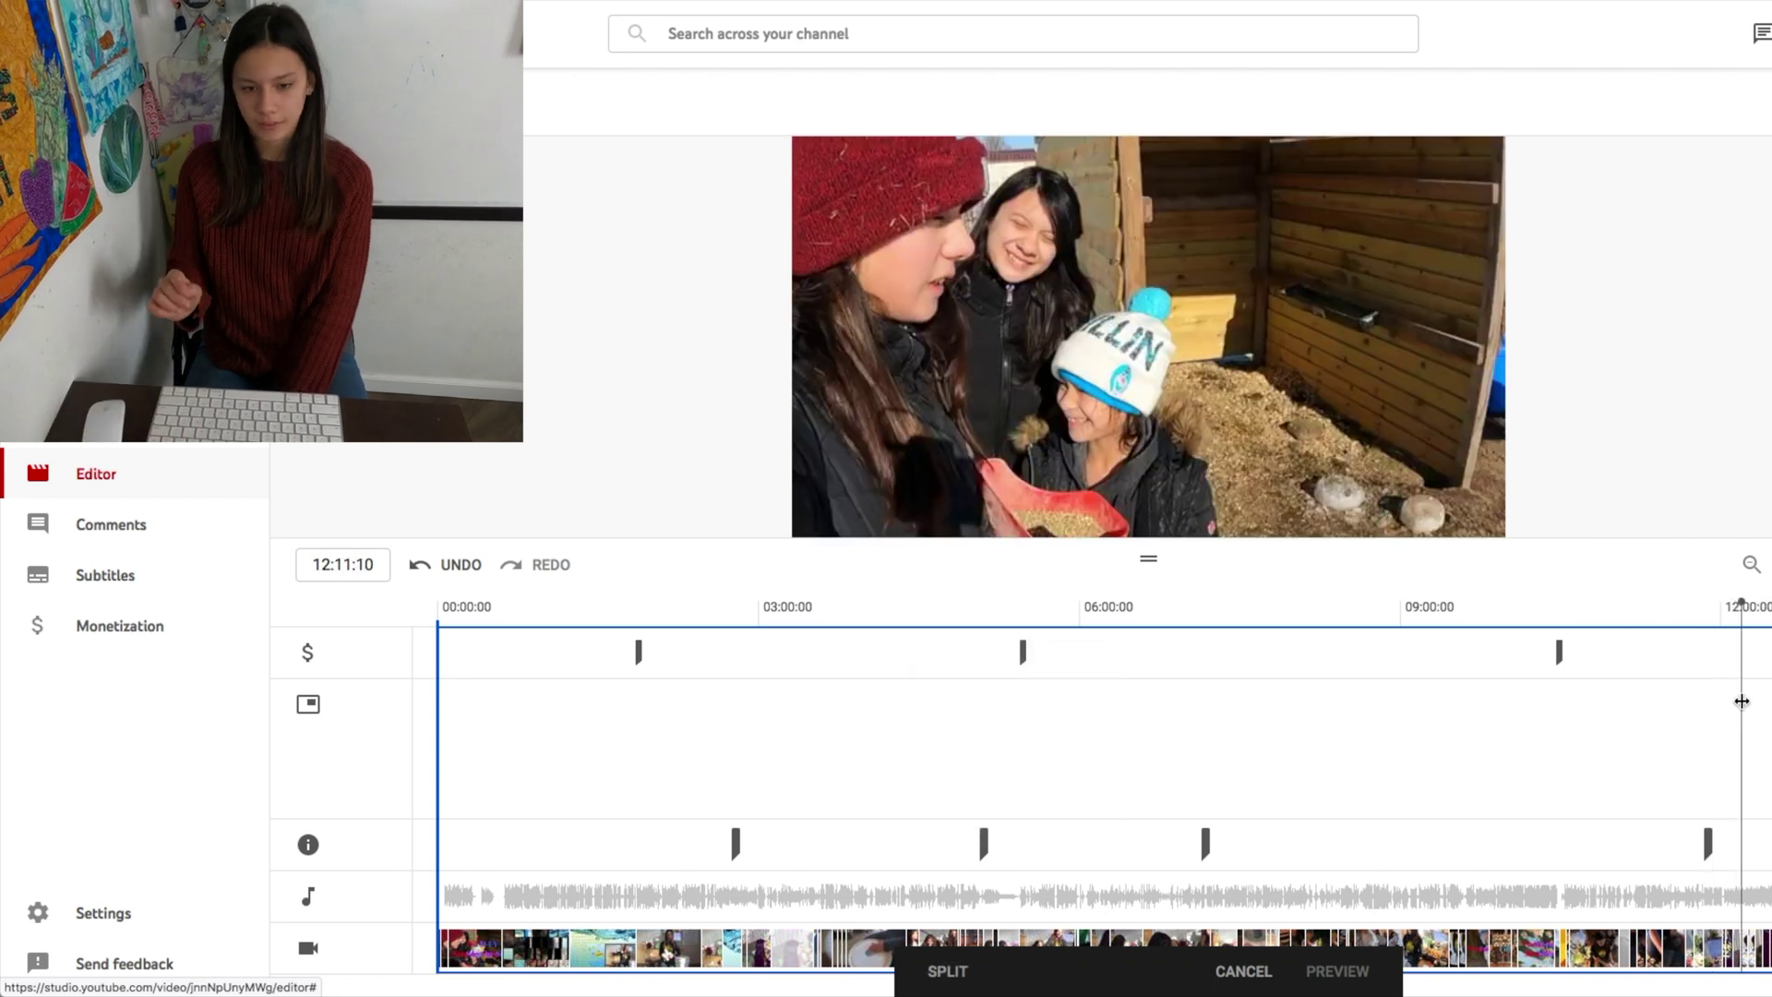
{"action": "left_click", "coordinate": [1643, 729]}
{"action": "left_click", "coordinate": [1681, 719]}
{"action": "left_click", "coordinate": [1696, 710]}
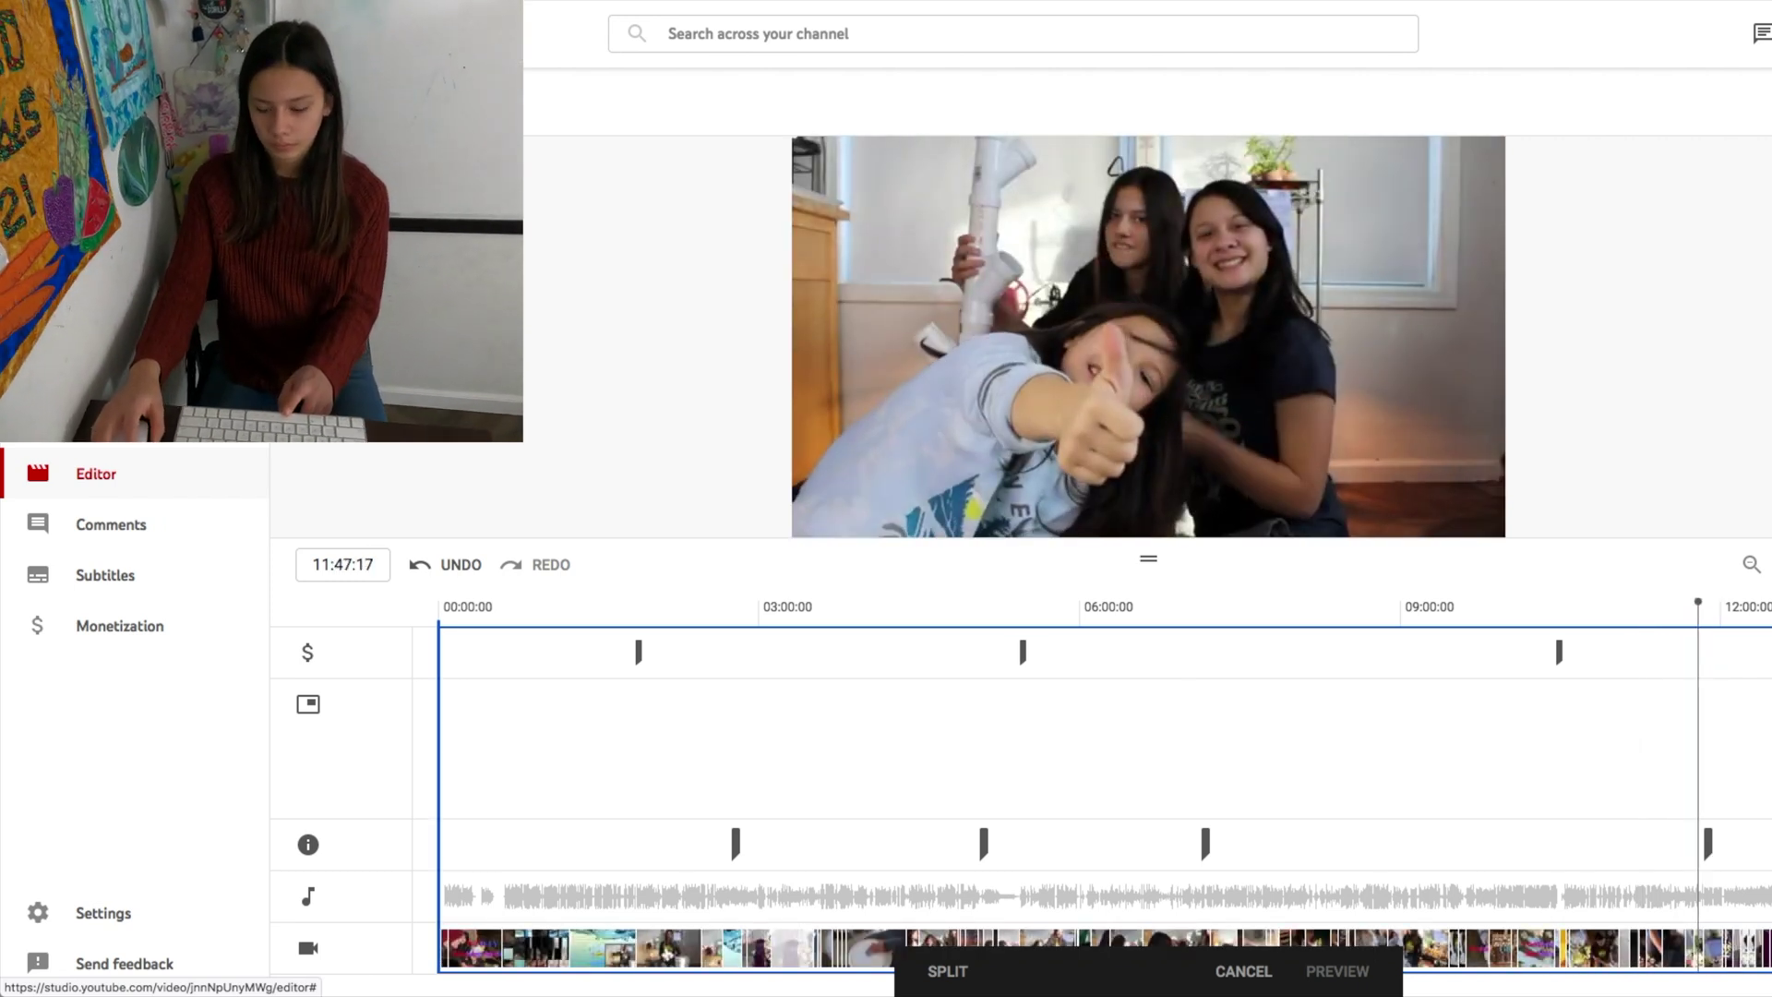
{"action": "left_click", "coordinate": [1715, 708]}
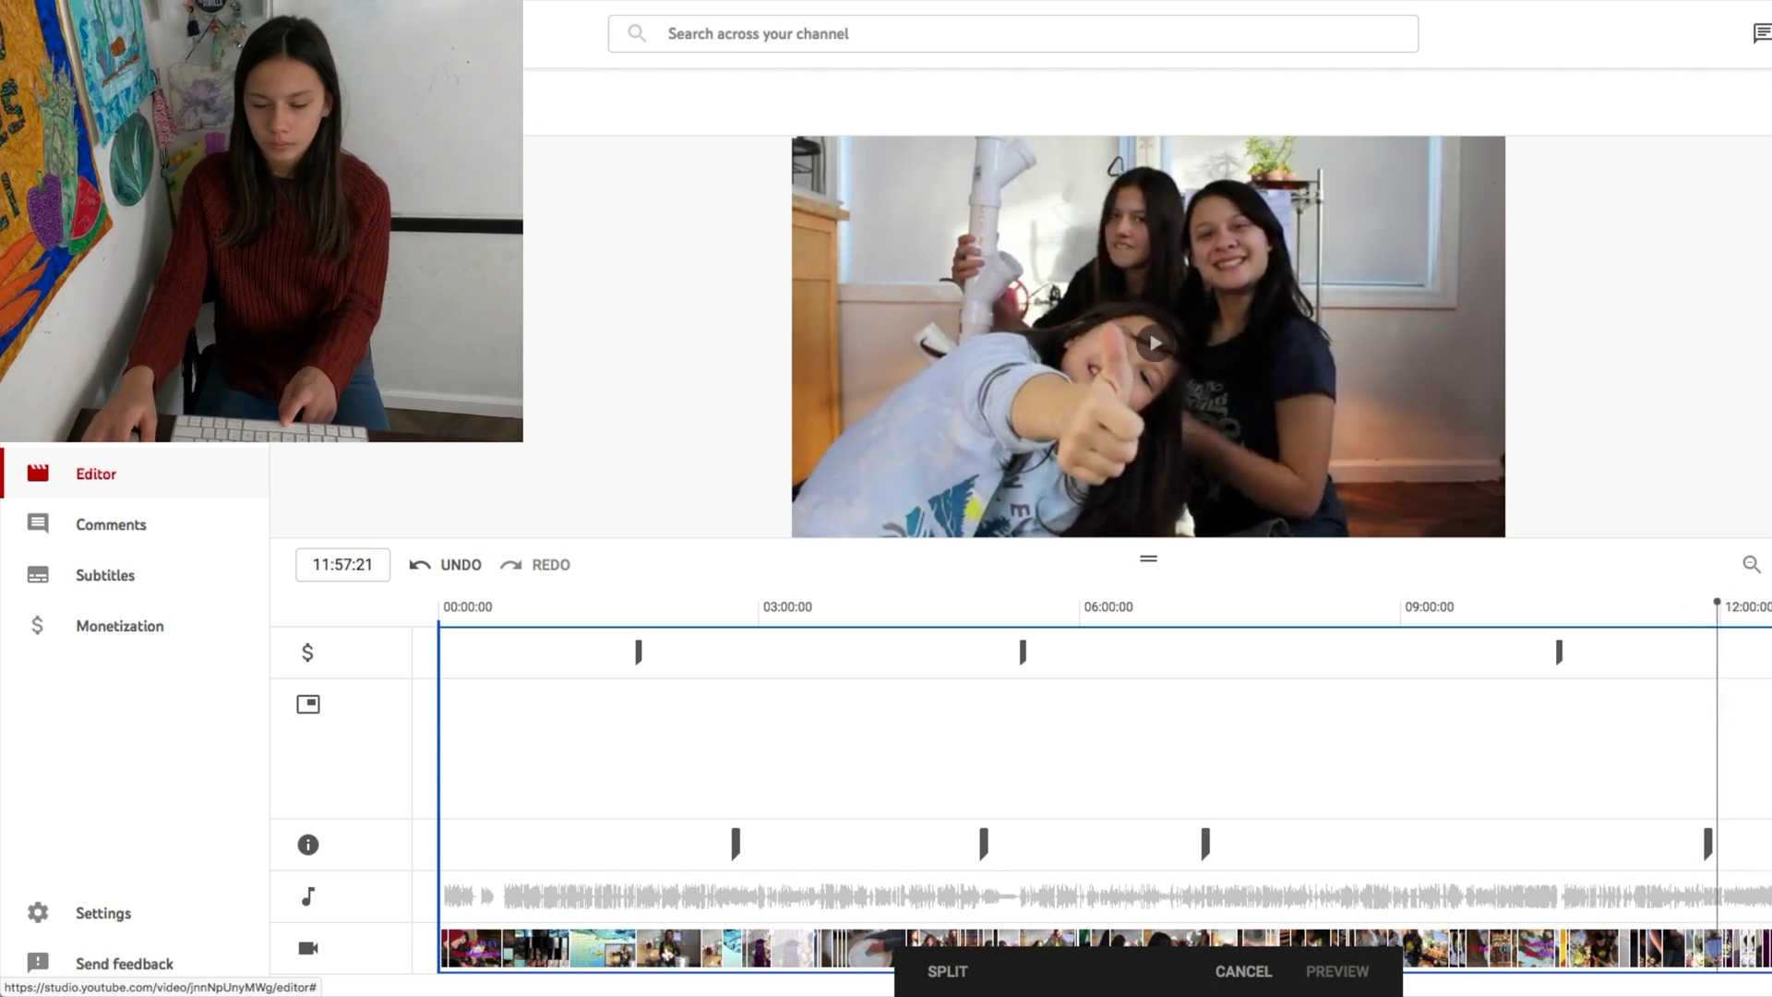
{"action": "key", "text": "XF86AudioLowerVolume"}
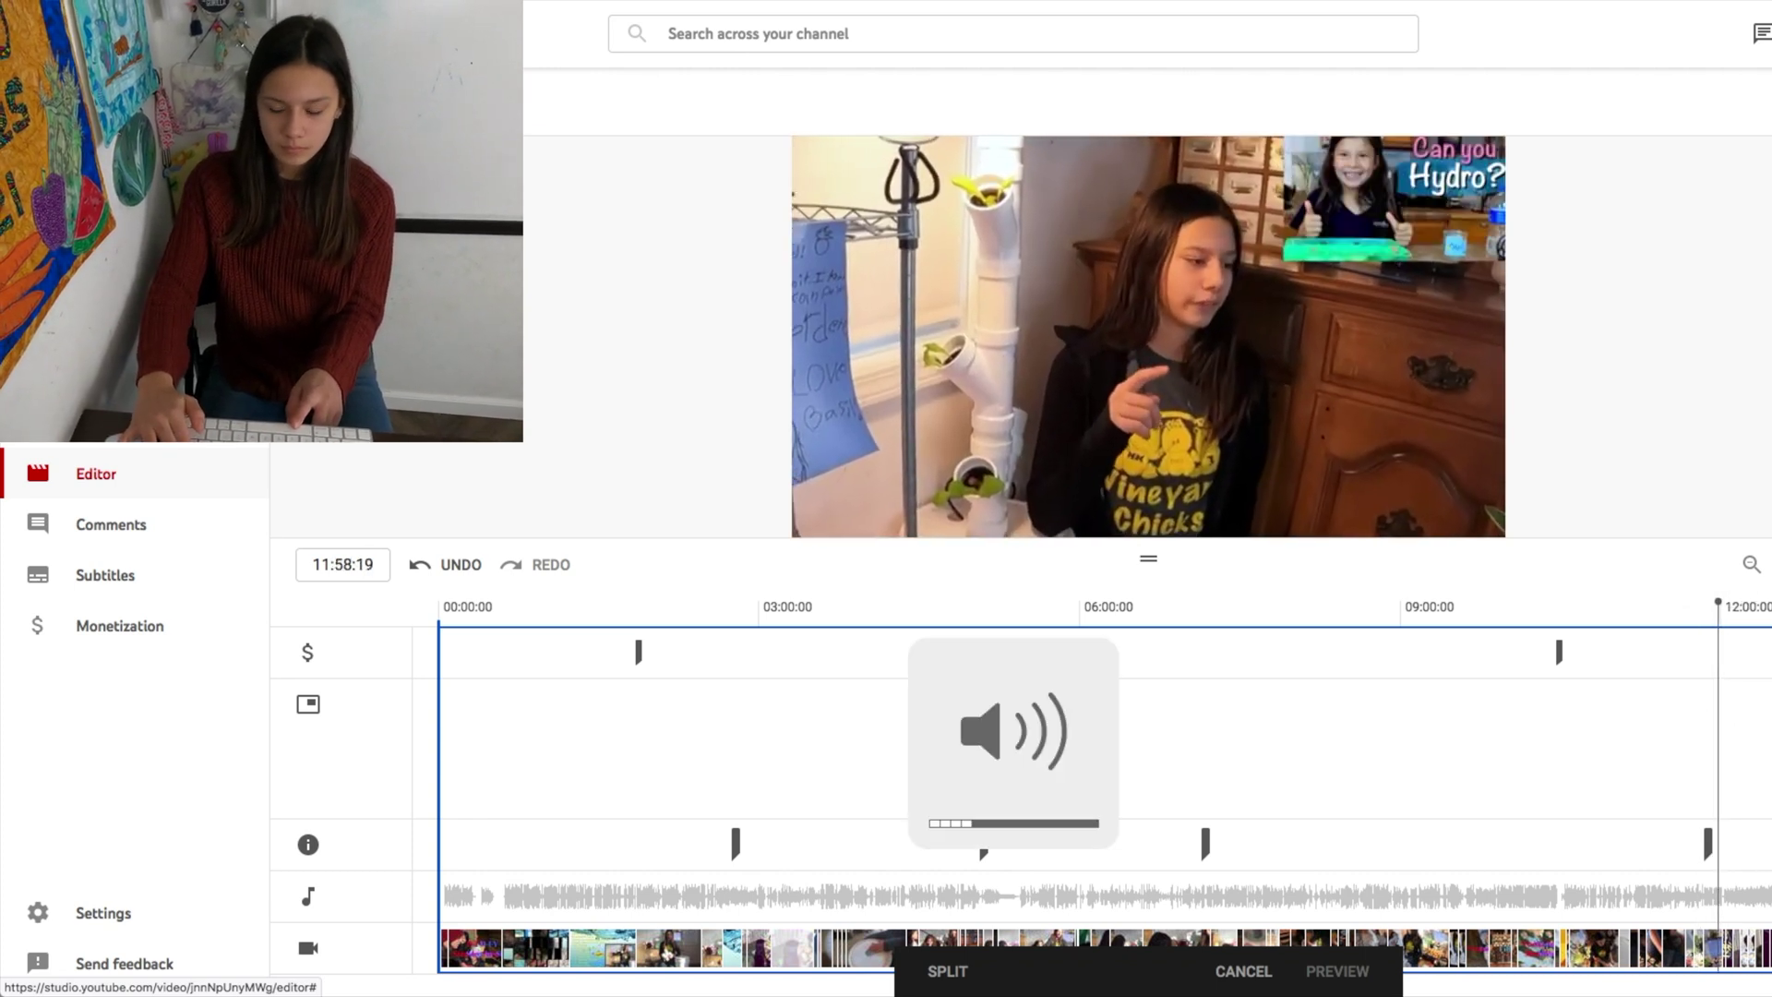
{"action": "key", "text": "space"}
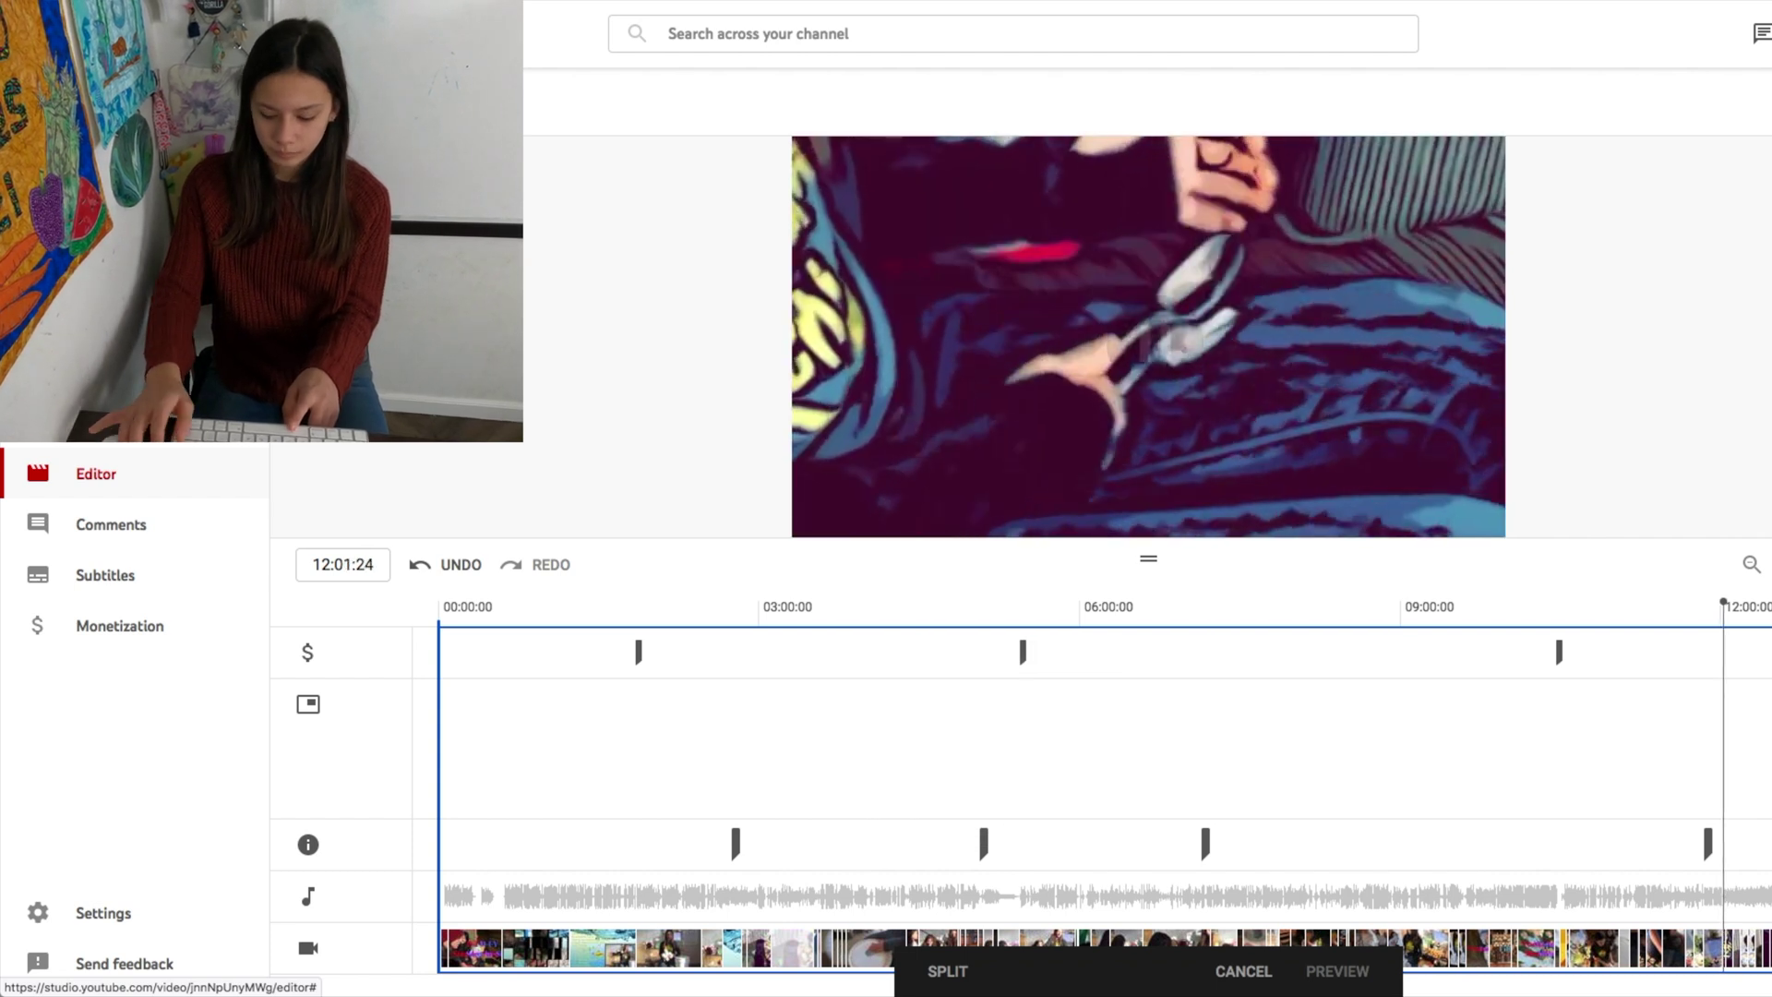
{"action": "left_click_drag", "start_coordinate": [1723, 722], "coordinate": [1717, 725]}
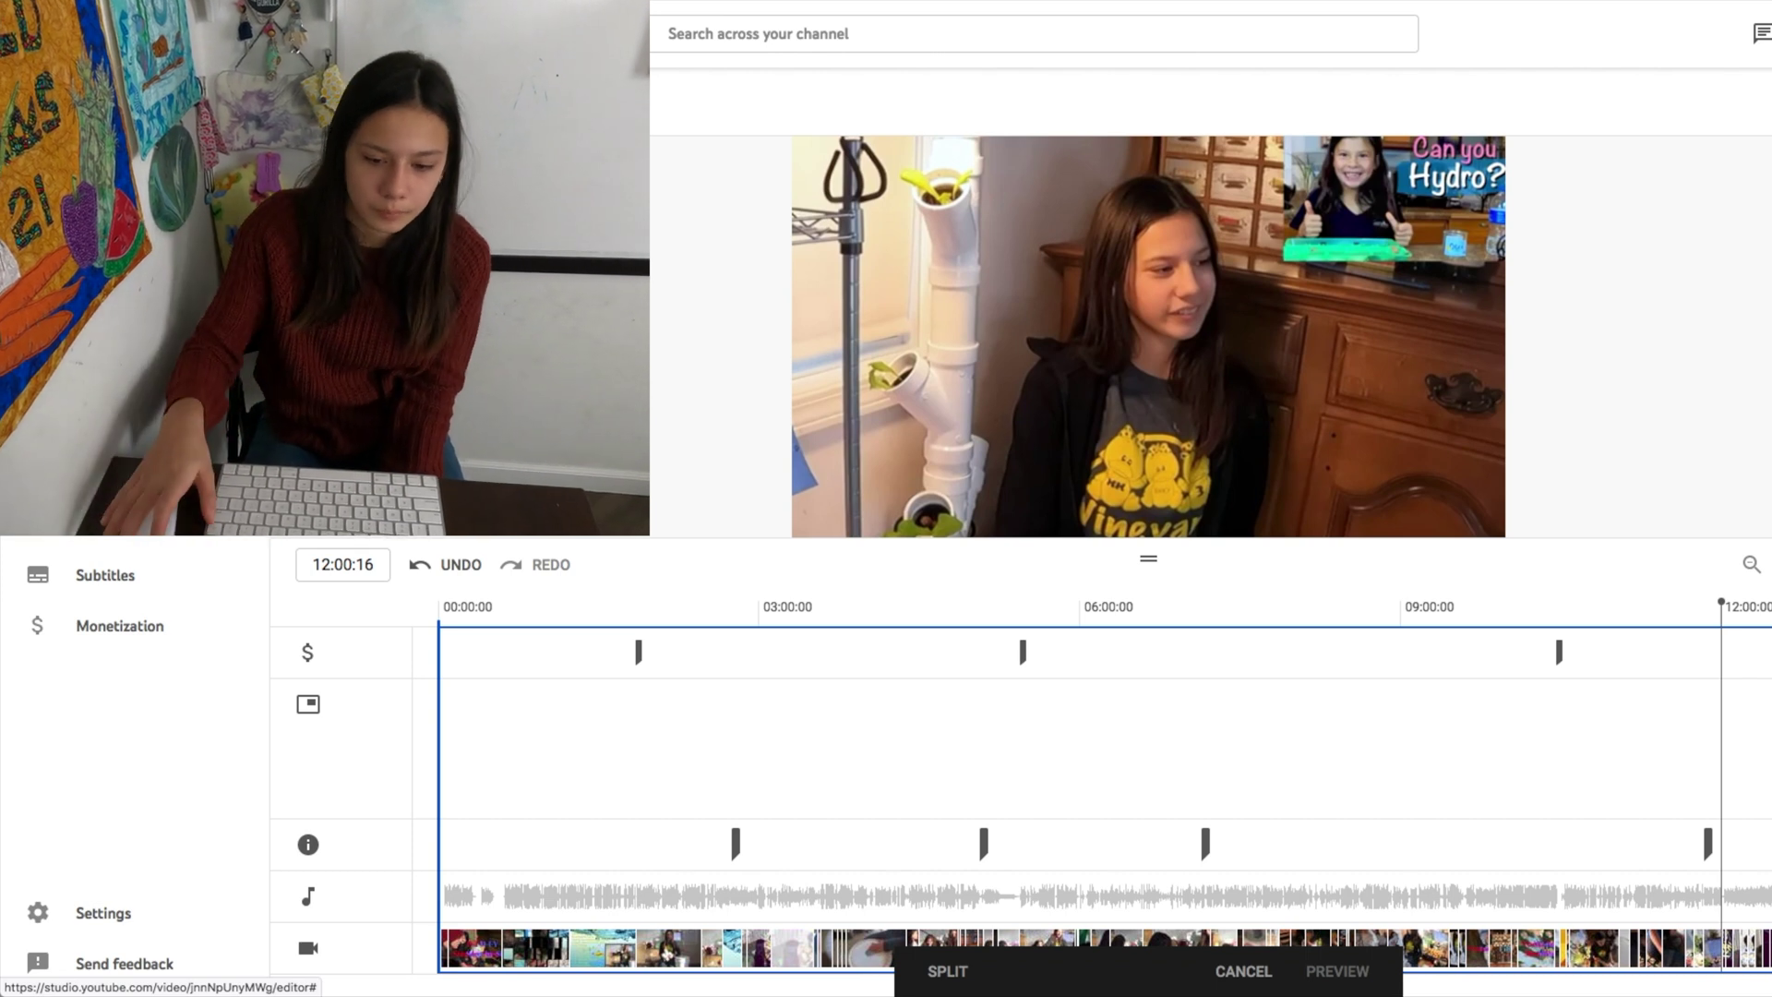
- Split the video at 12:00 and trim away everything after the split
{"action": "left_click", "coordinate": [944, 973]}
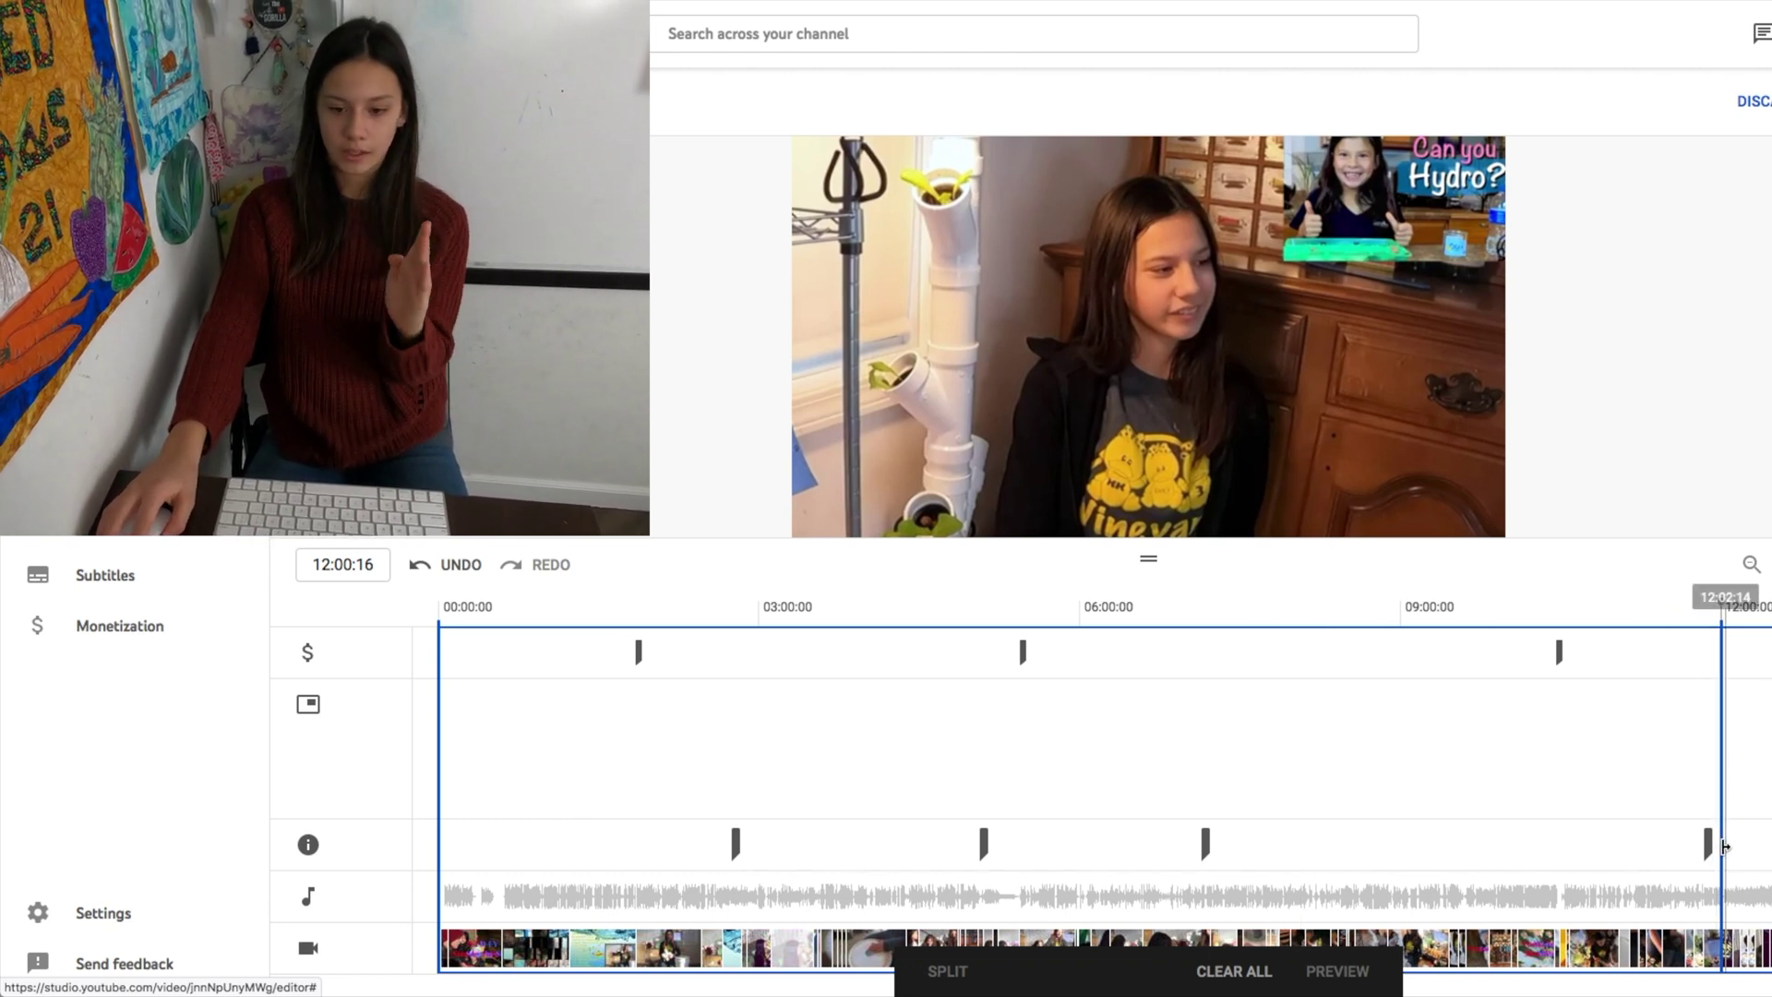
{"action": "left_click_drag", "start_coordinate": [1725, 846], "coordinate": [1744, 849]}
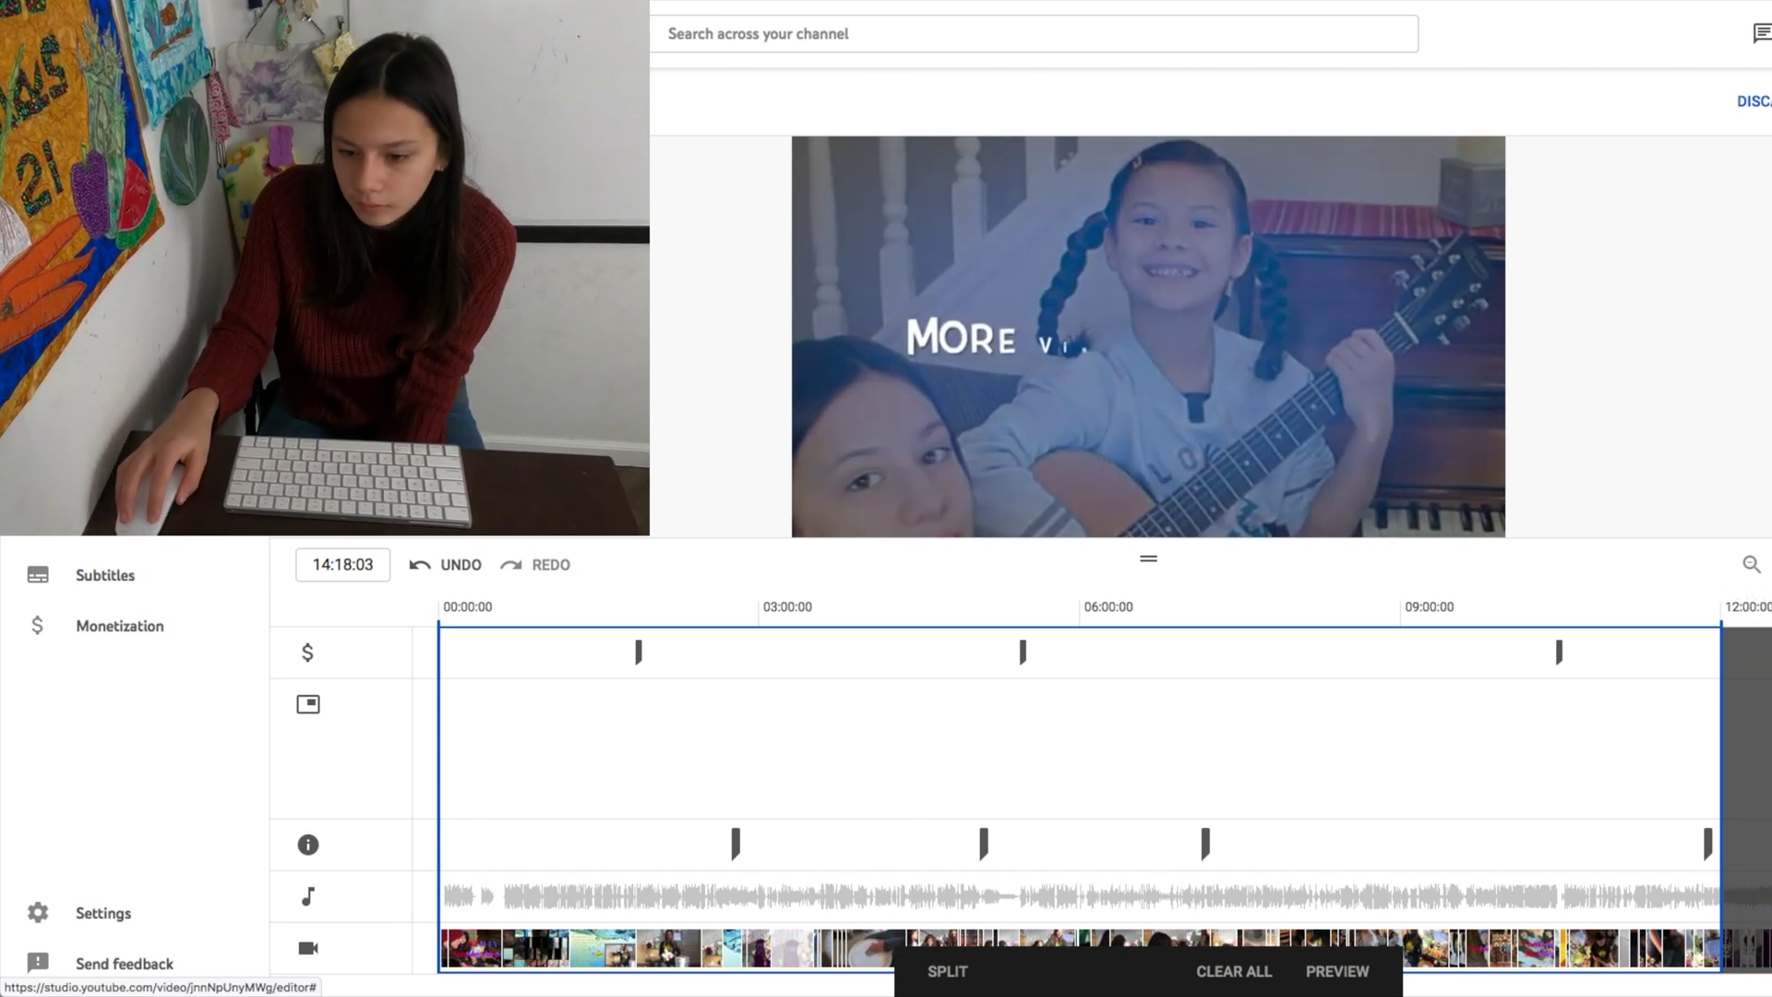
- Preview the trimmed video, playing the final seconds up to the new 12:00 ending
{"action": "left_click", "coordinate": [1337, 971]}
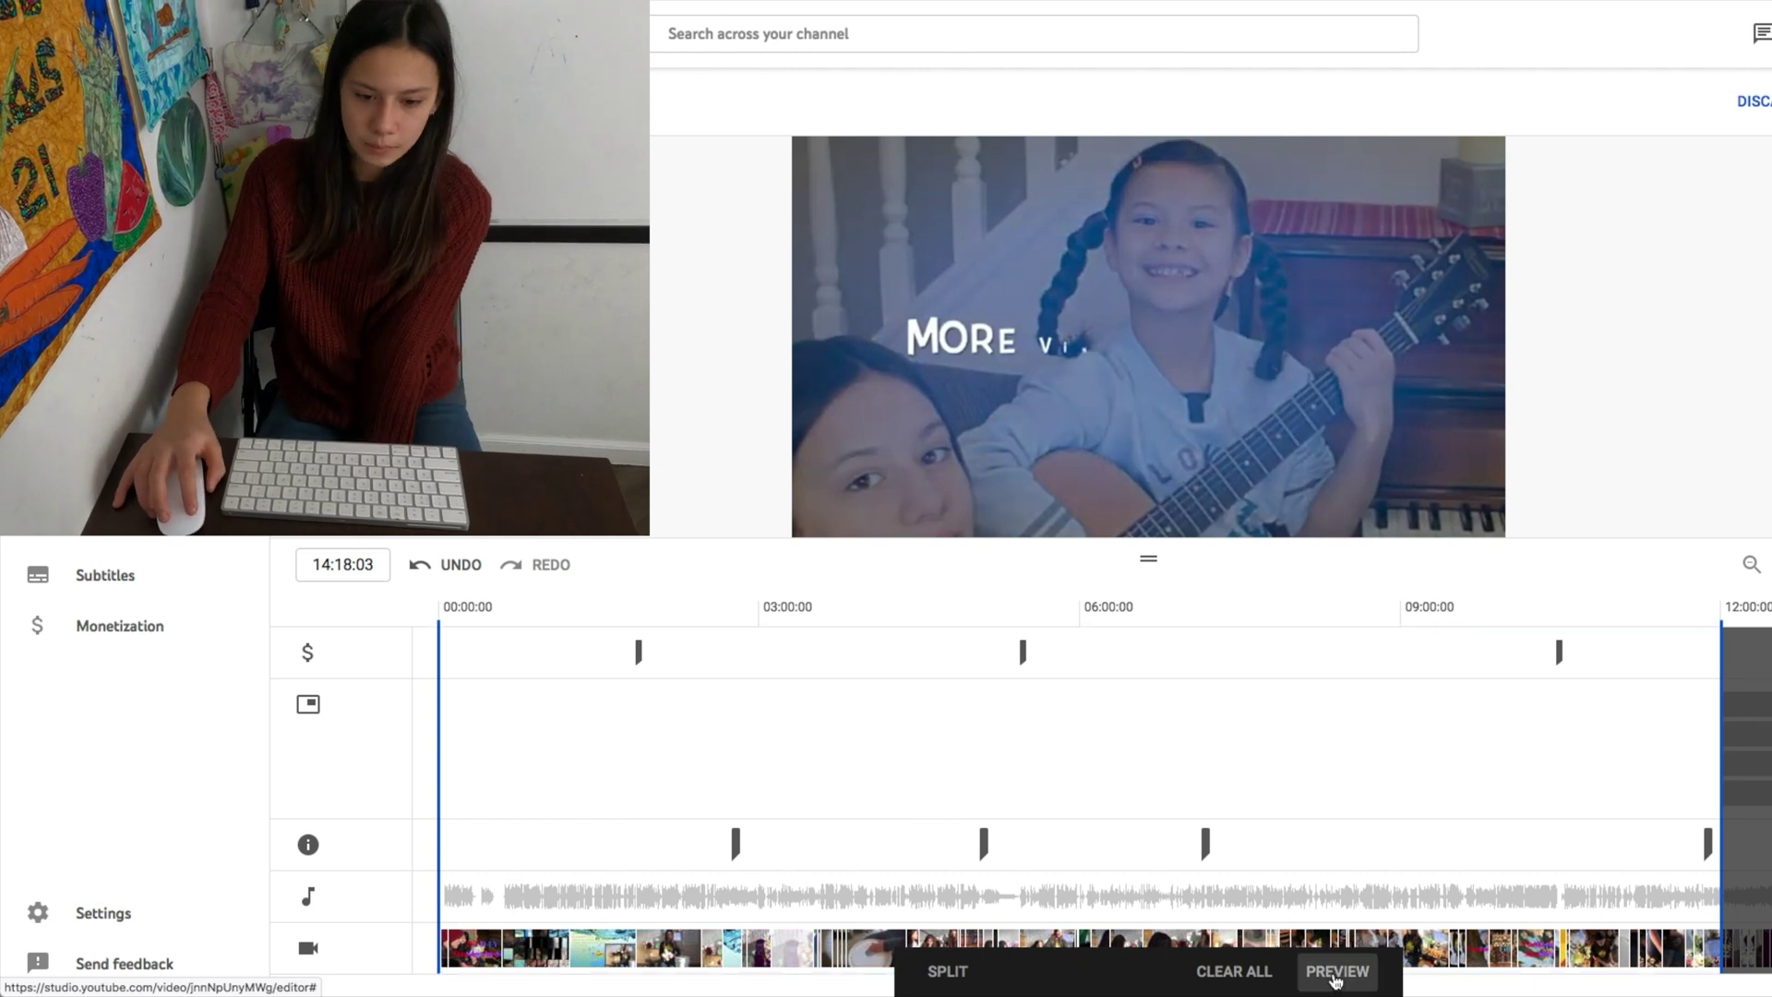
{"action": "left_click", "coordinate": [1712, 773]}
{"action": "key", "text": "space"}
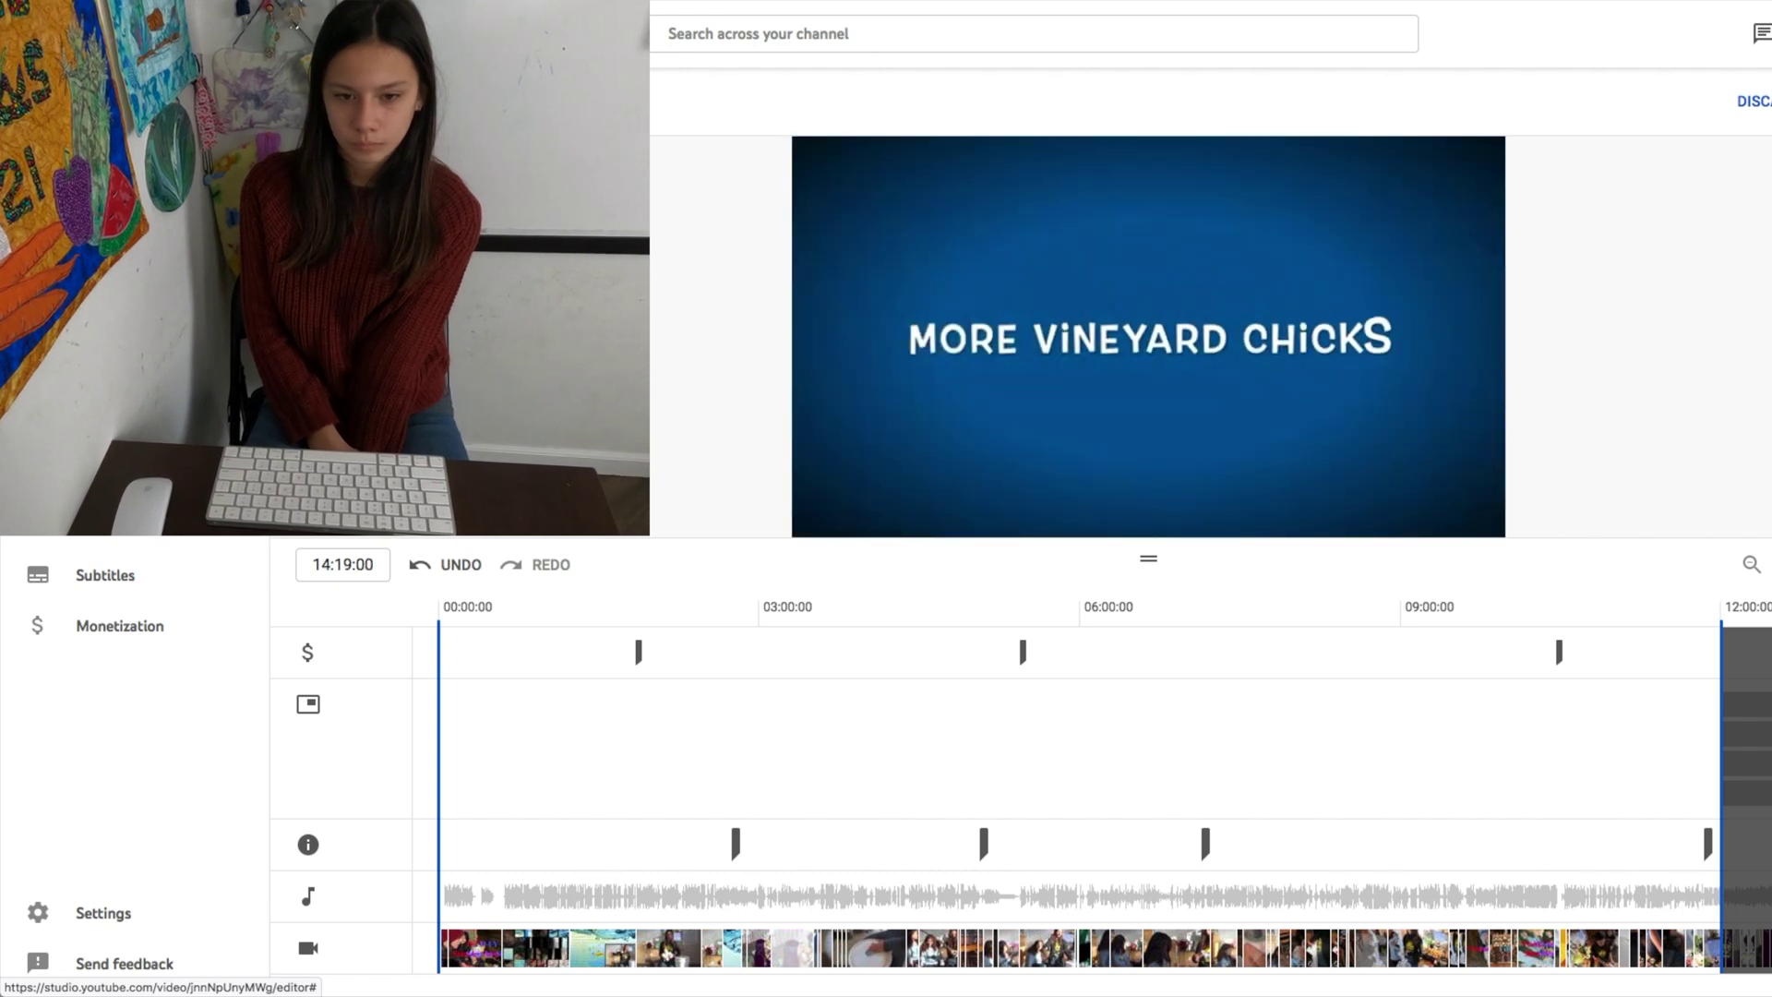
{"action": "key", "text": "space"}
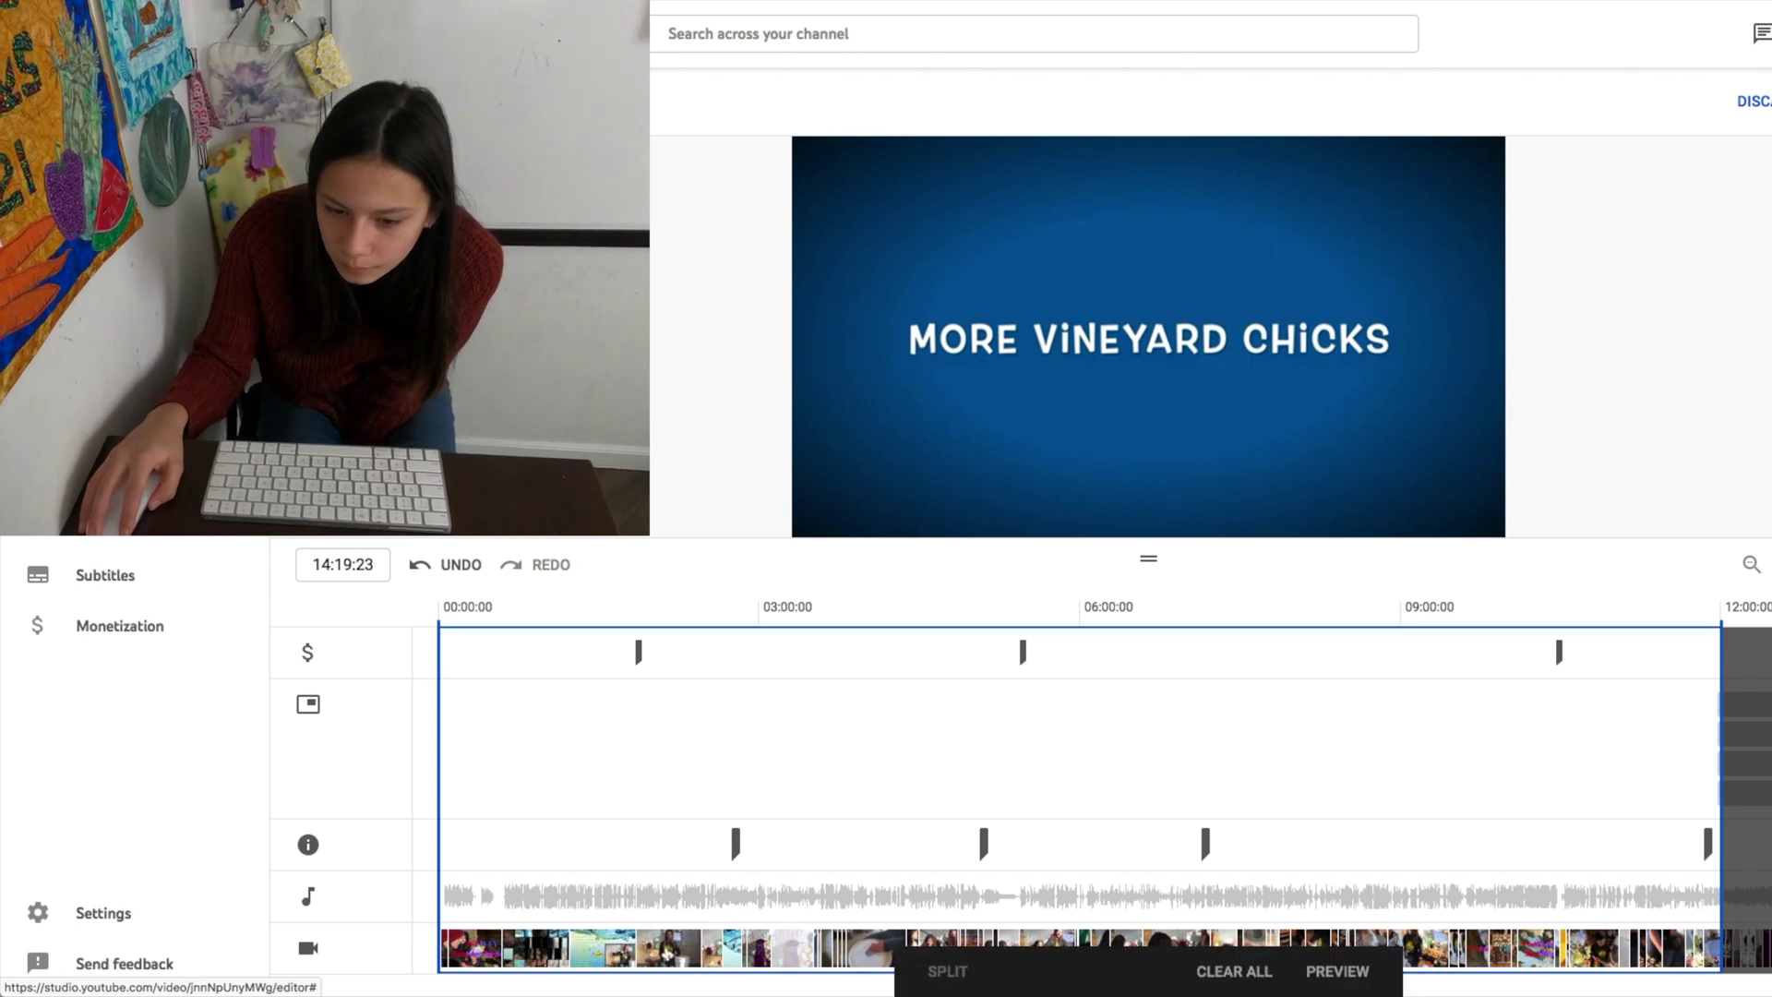
{"action": "key", "text": "space"}
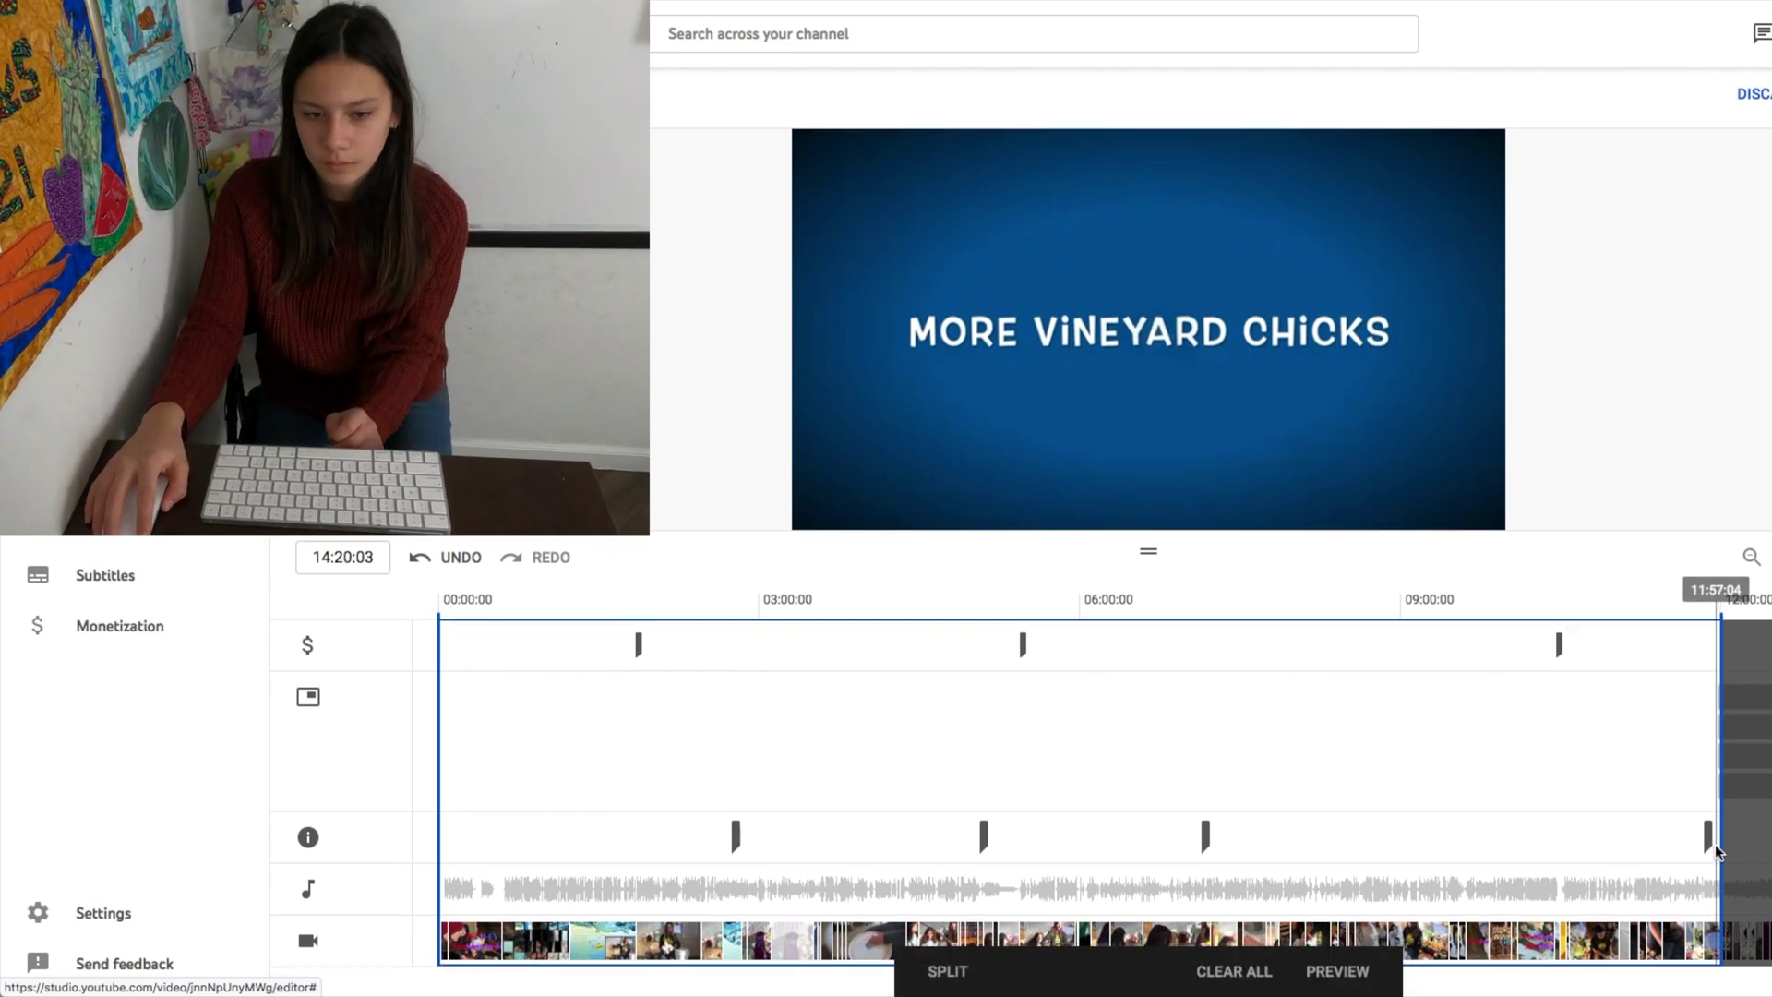
{"action": "left_click", "coordinate": [1712, 771]}
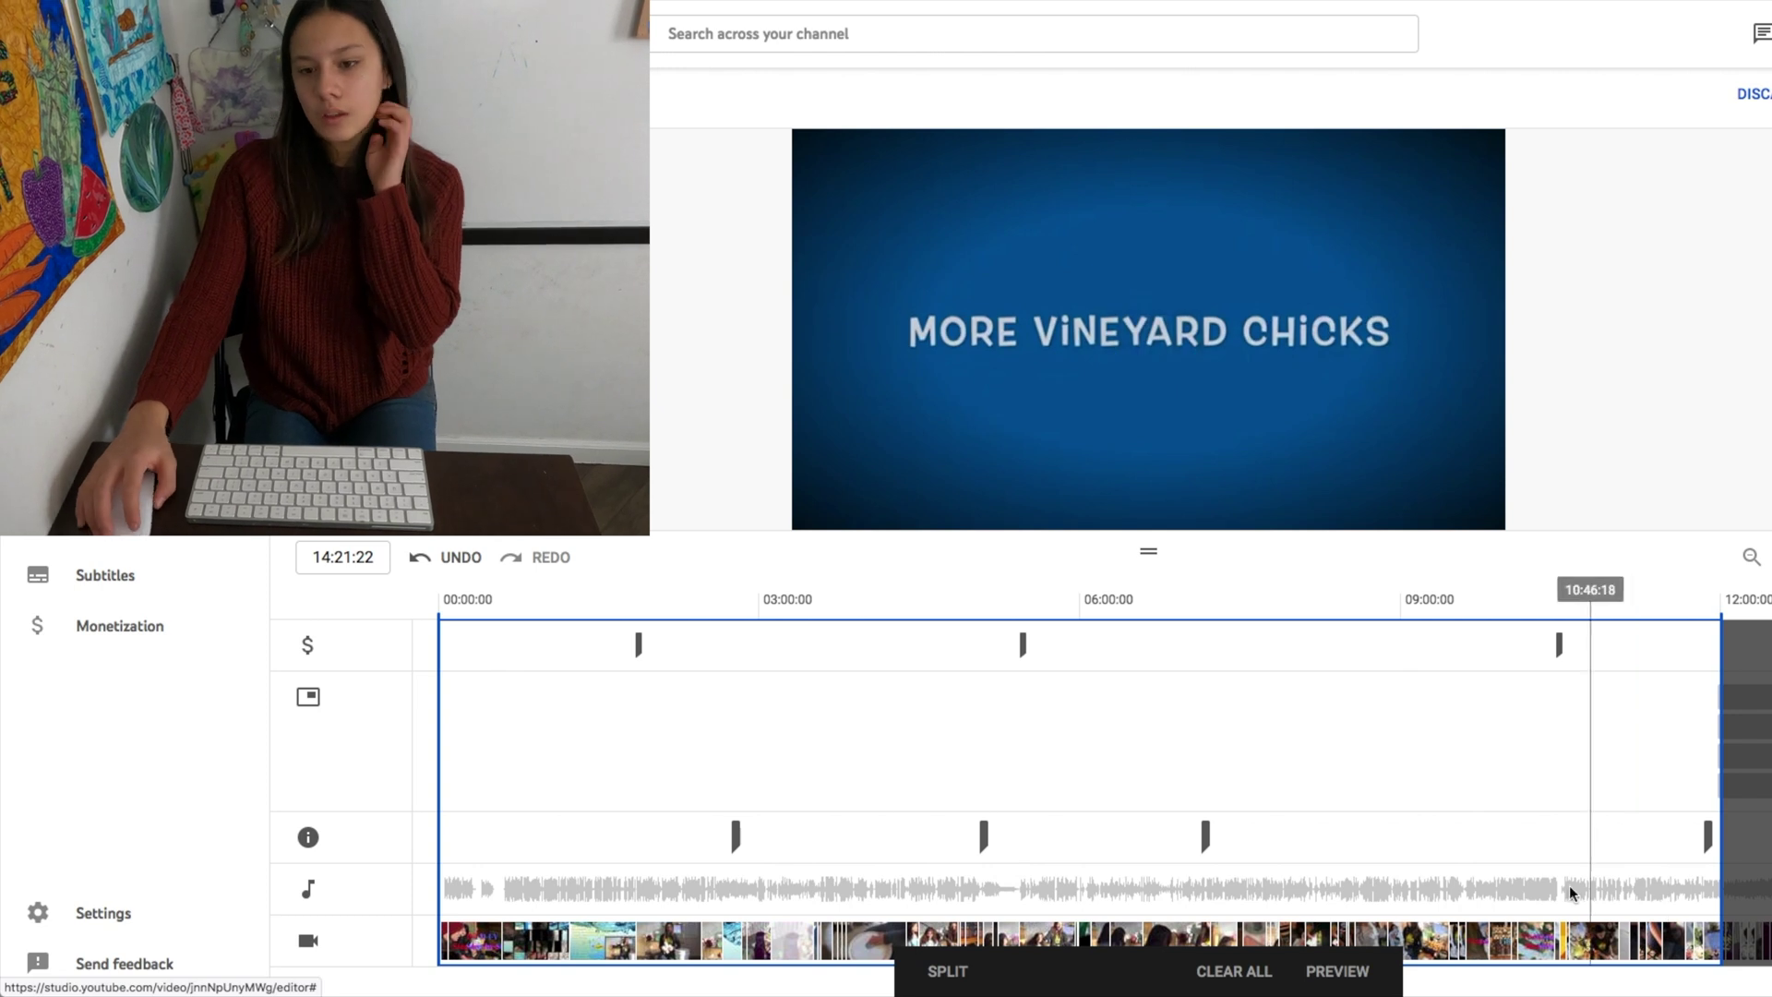
{"action": "left_click", "coordinate": [1338, 973]}
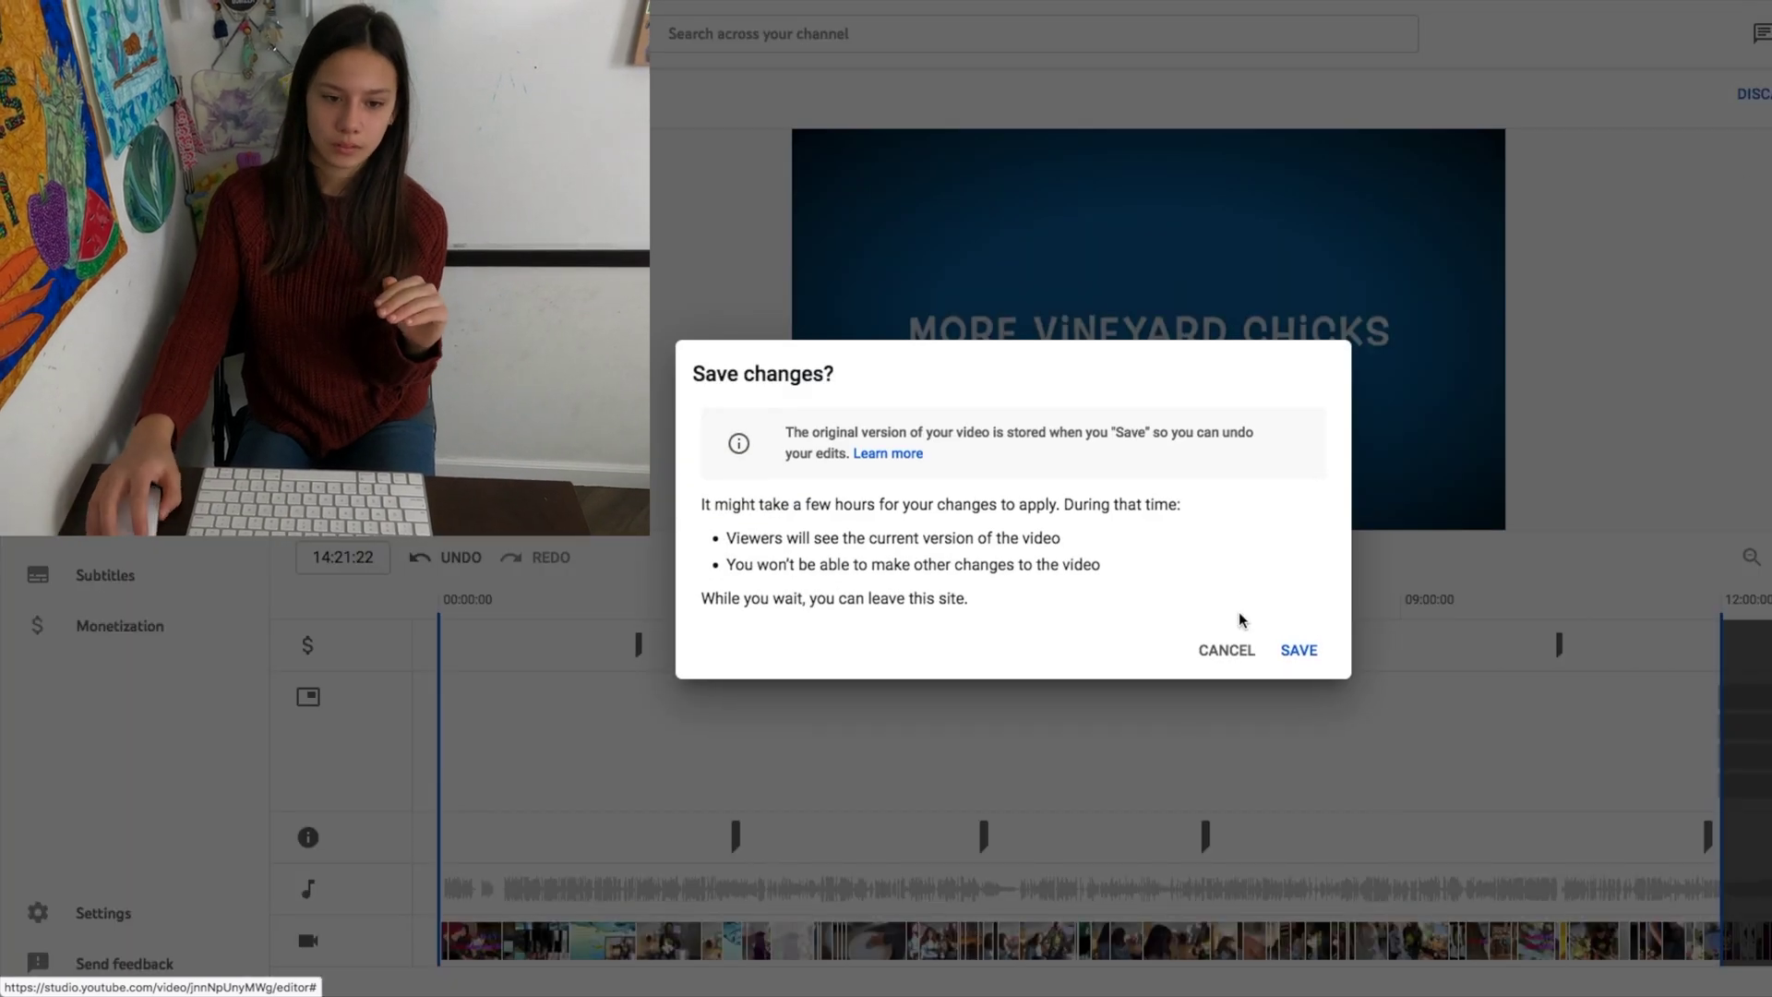
- Confirm SAVE in the Save changes dialog to apply the 12:00 trim
{"action": "left_click", "coordinate": [1299, 651]}
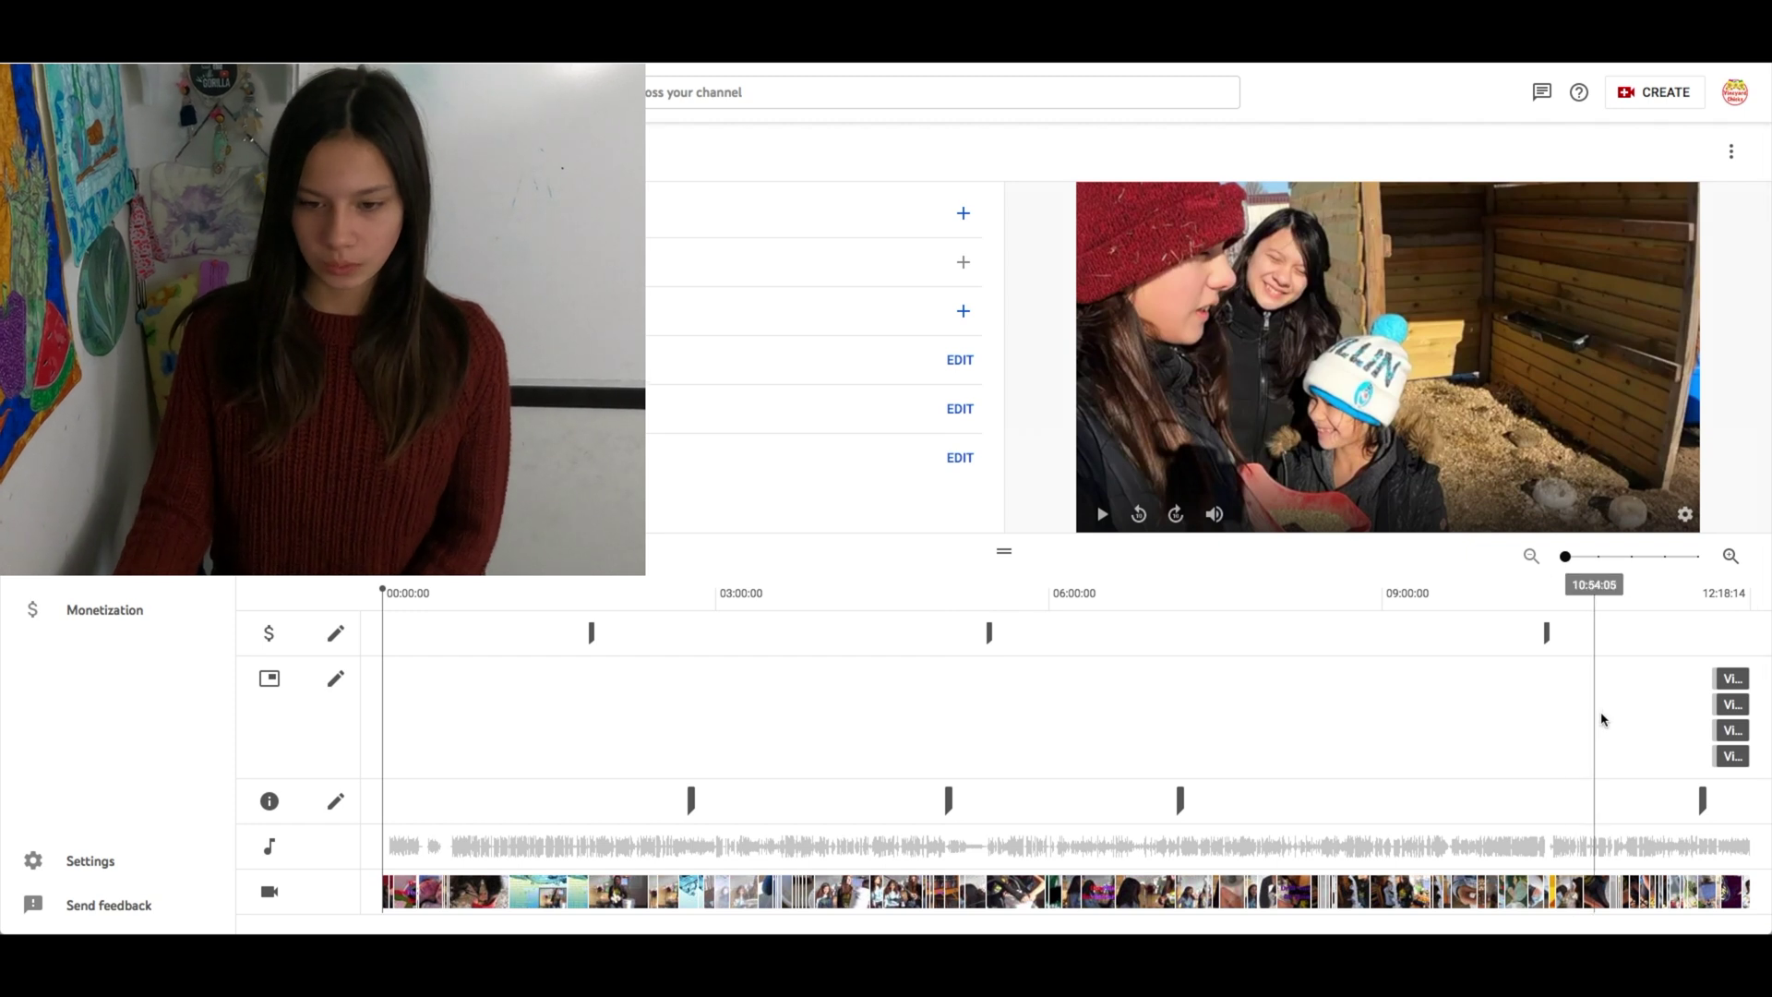
{"action": "left_click", "coordinate": [1652, 713]}
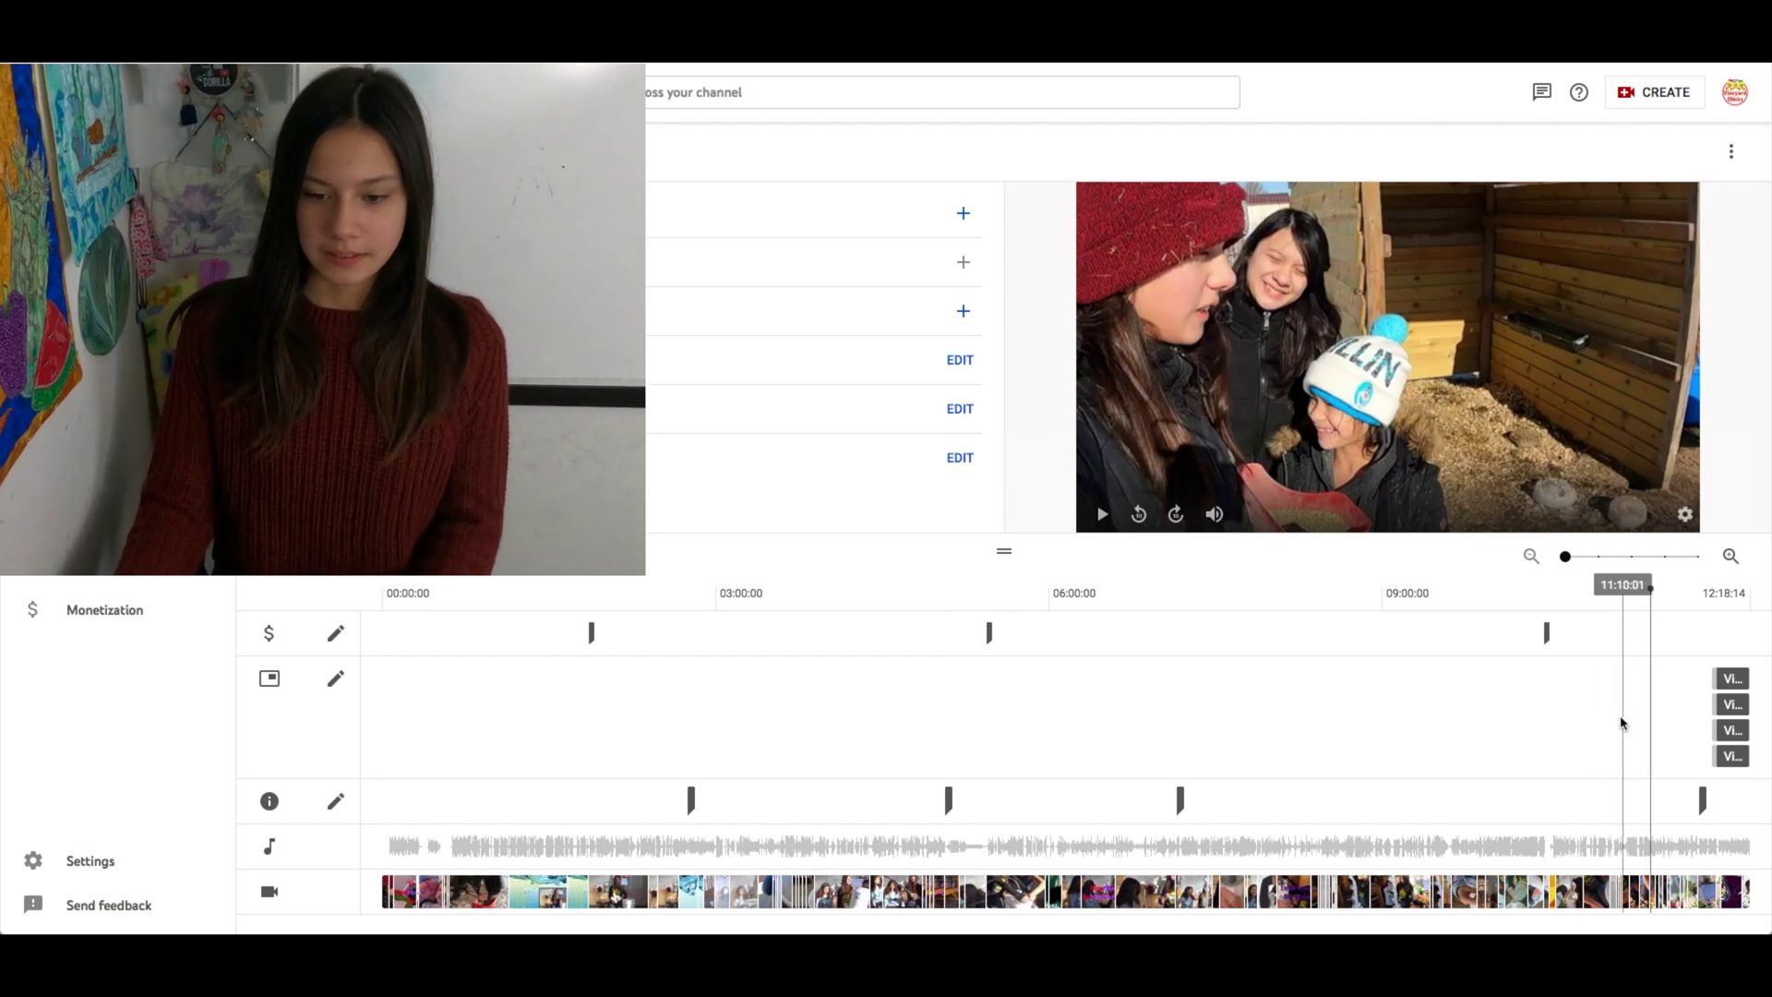
{"action": "left_click", "coordinate": [1673, 703]}
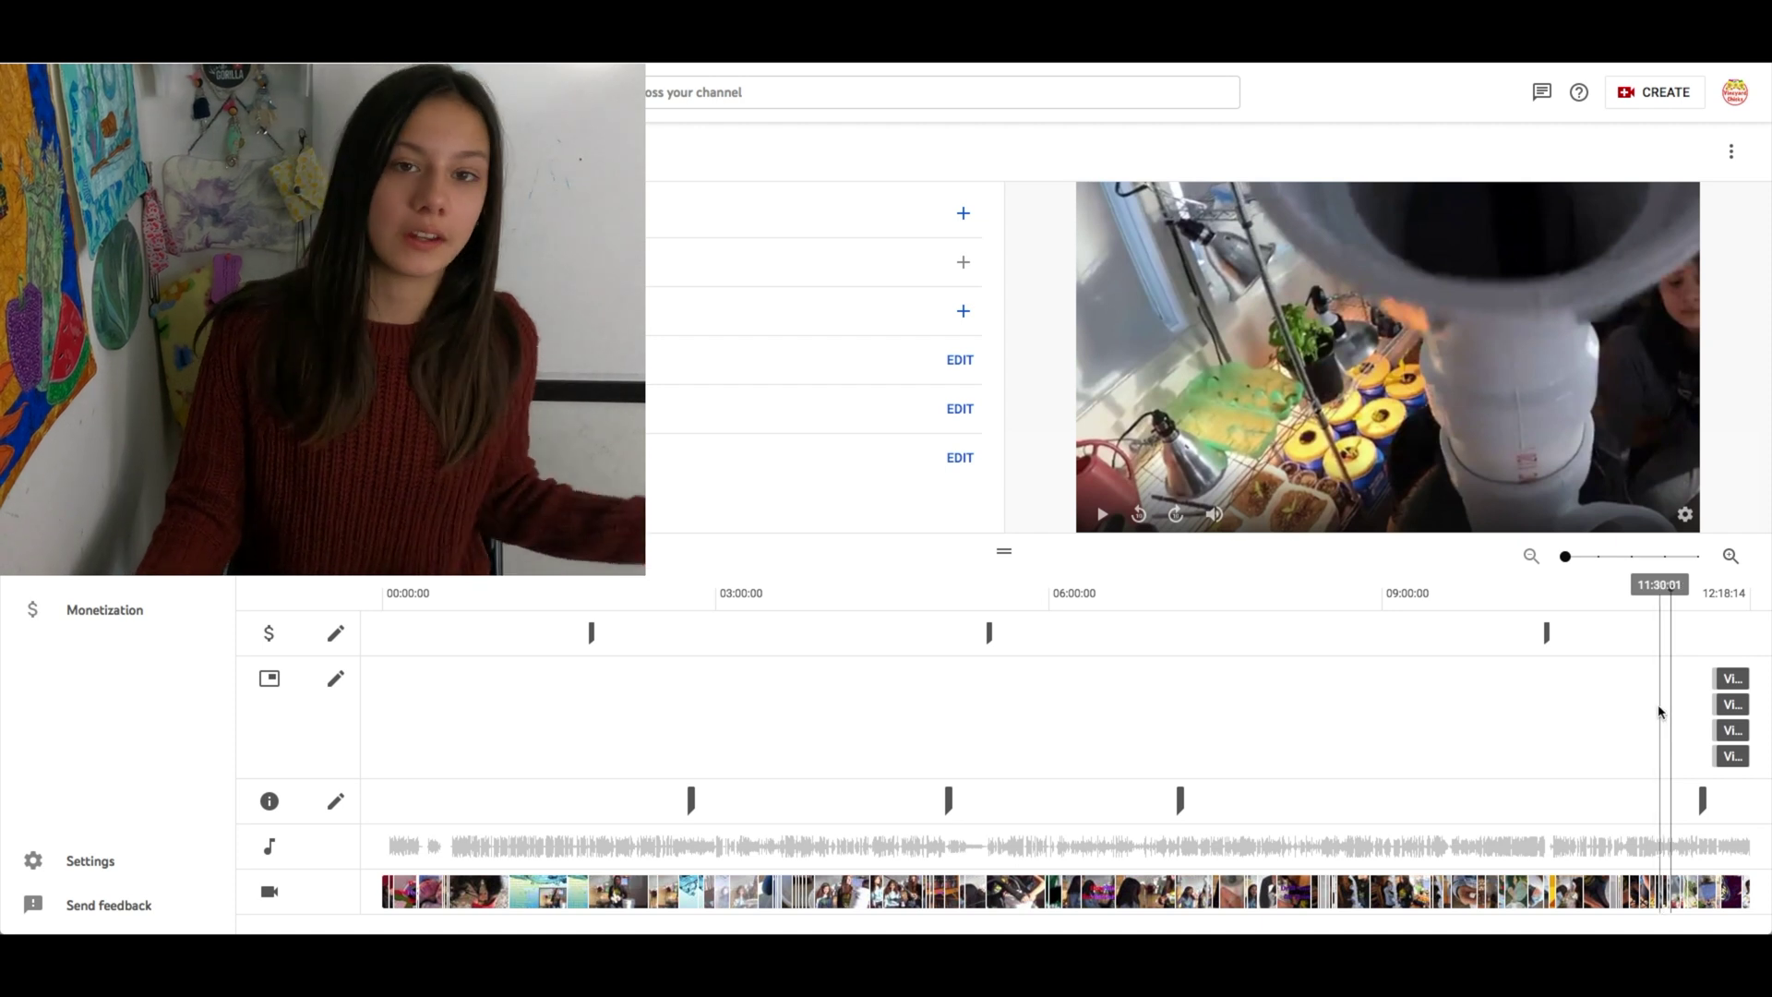
{"action": "left_click", "coordinate": [1738, 153]}
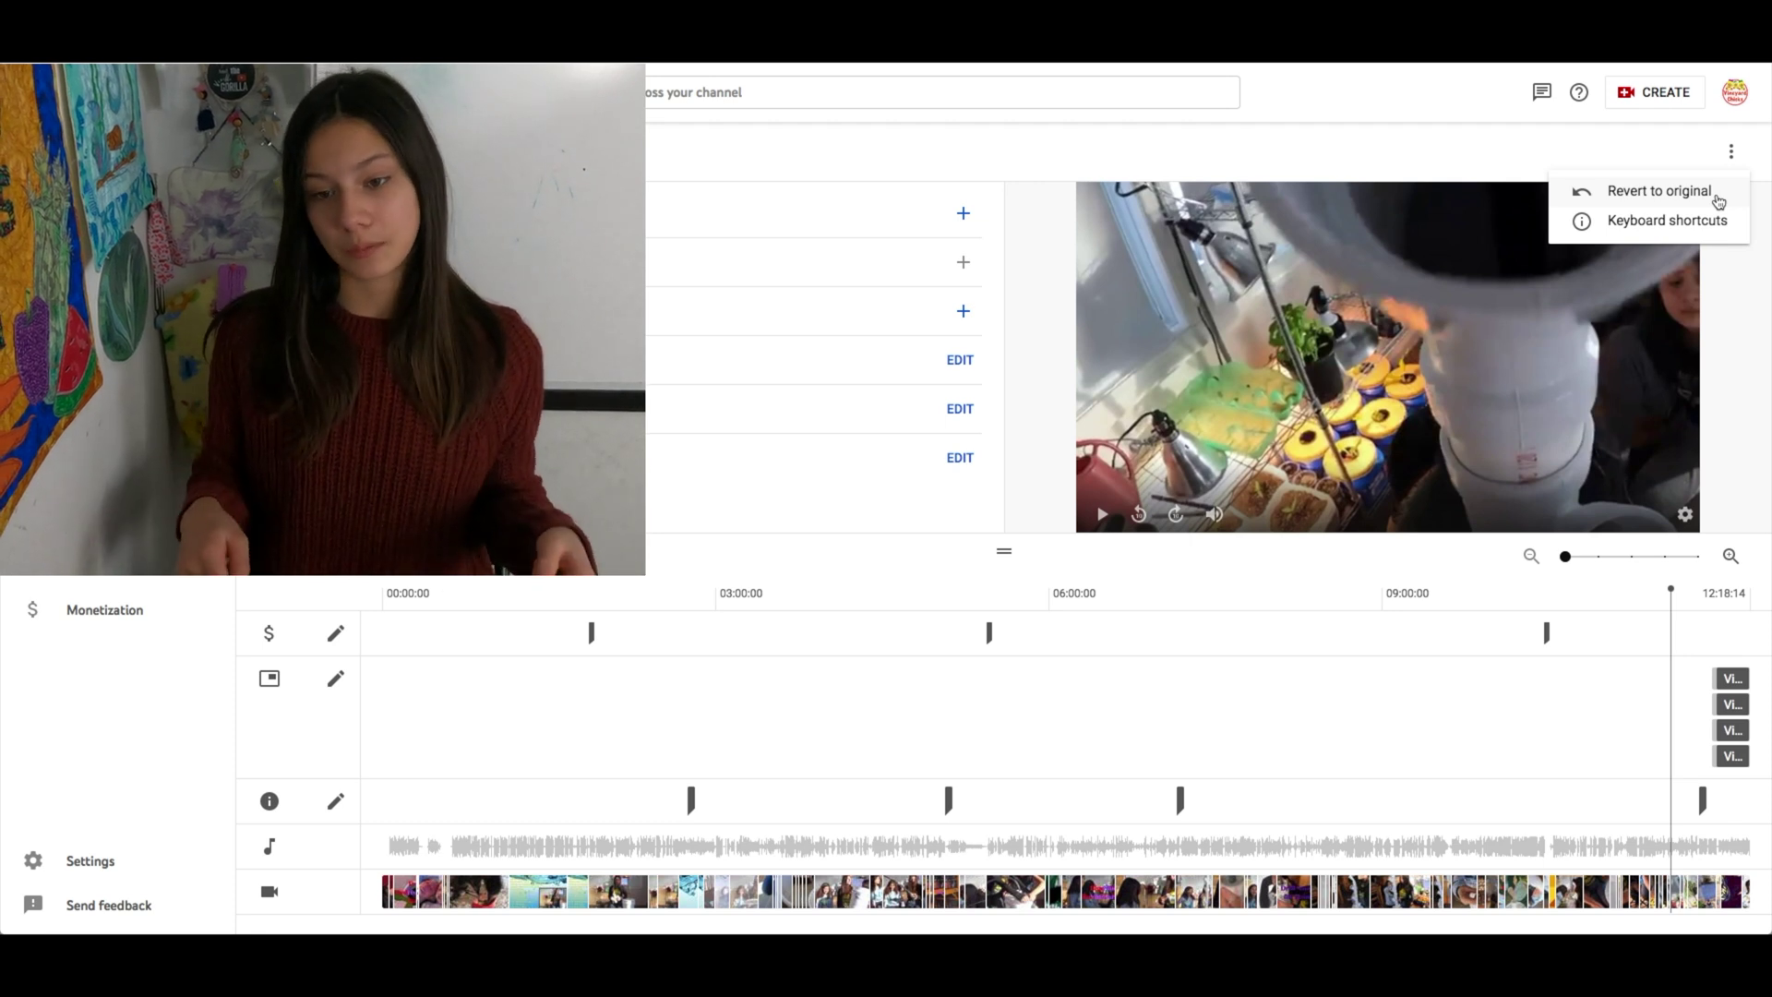
{"action": "left_click", "coordinate": [1725, 420]}
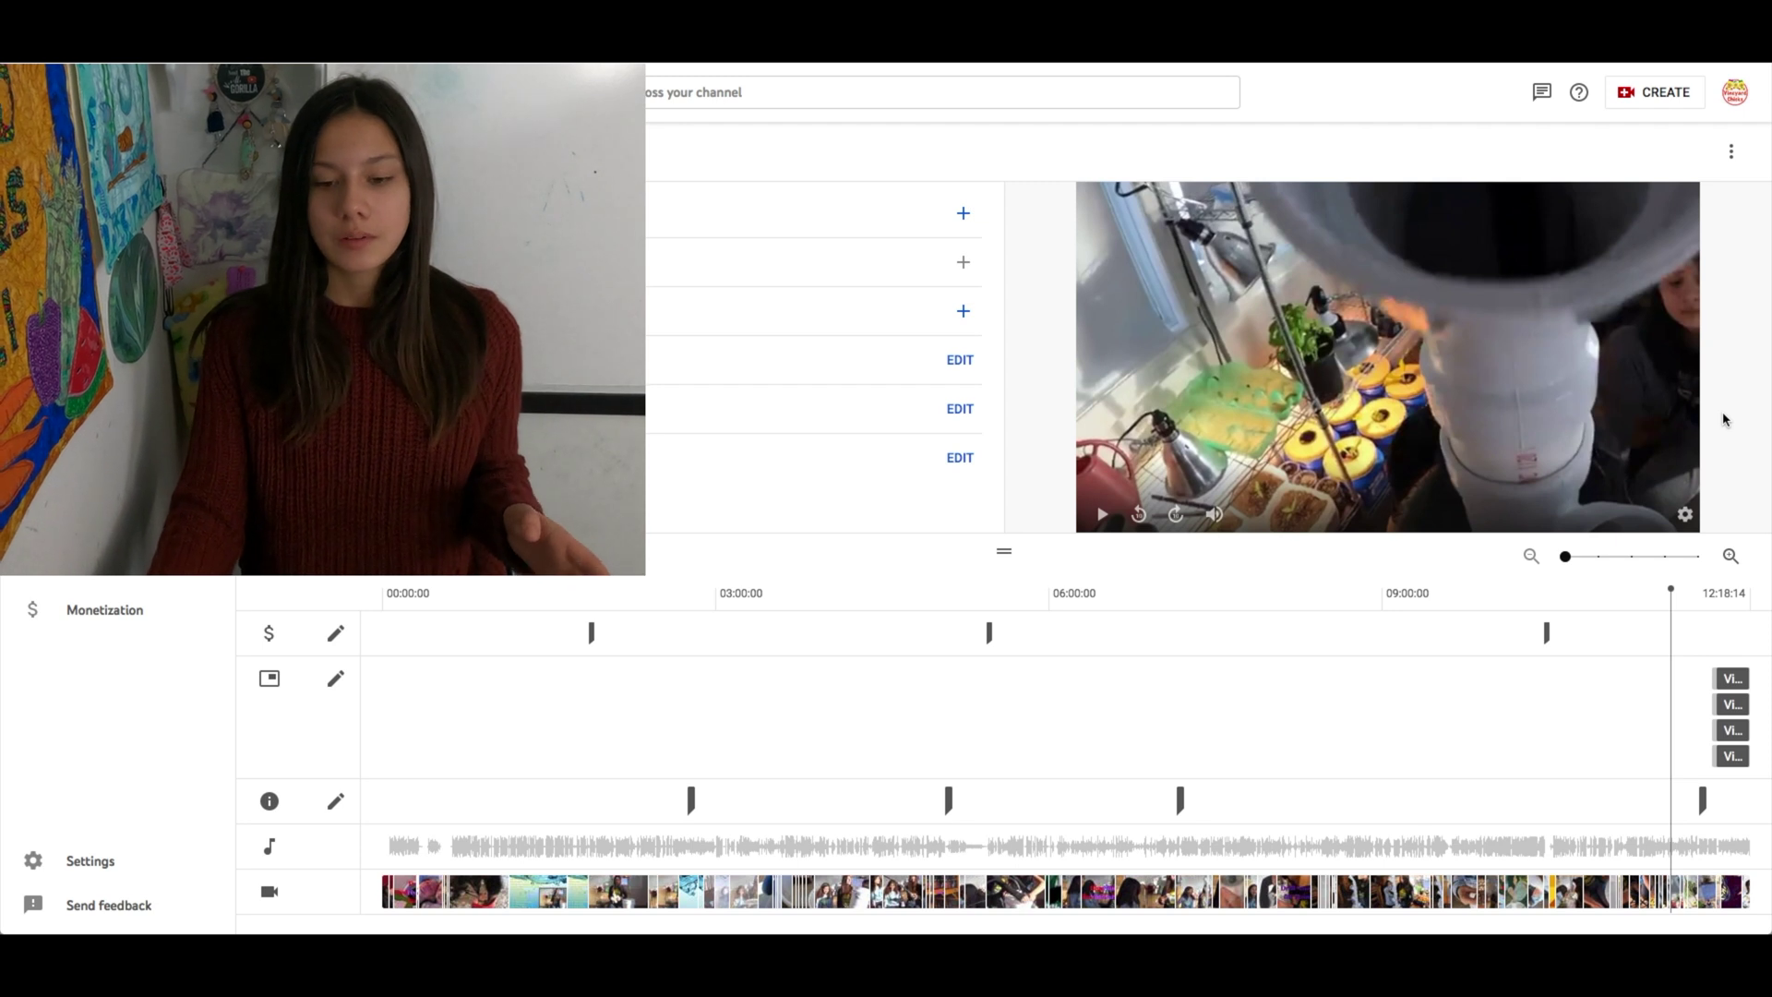